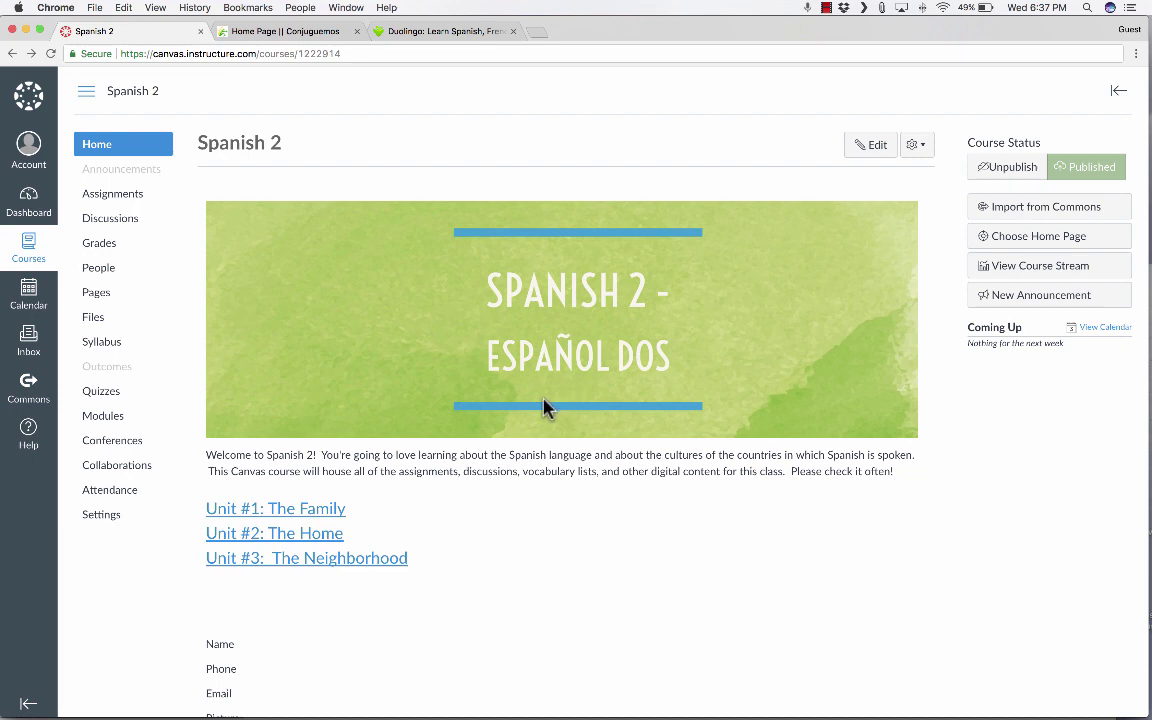
Look over the Conjuguemos and Duolingo sites, enlarging Conjuguemos, then return to the Spanish 2 home page.
click(290, 36)
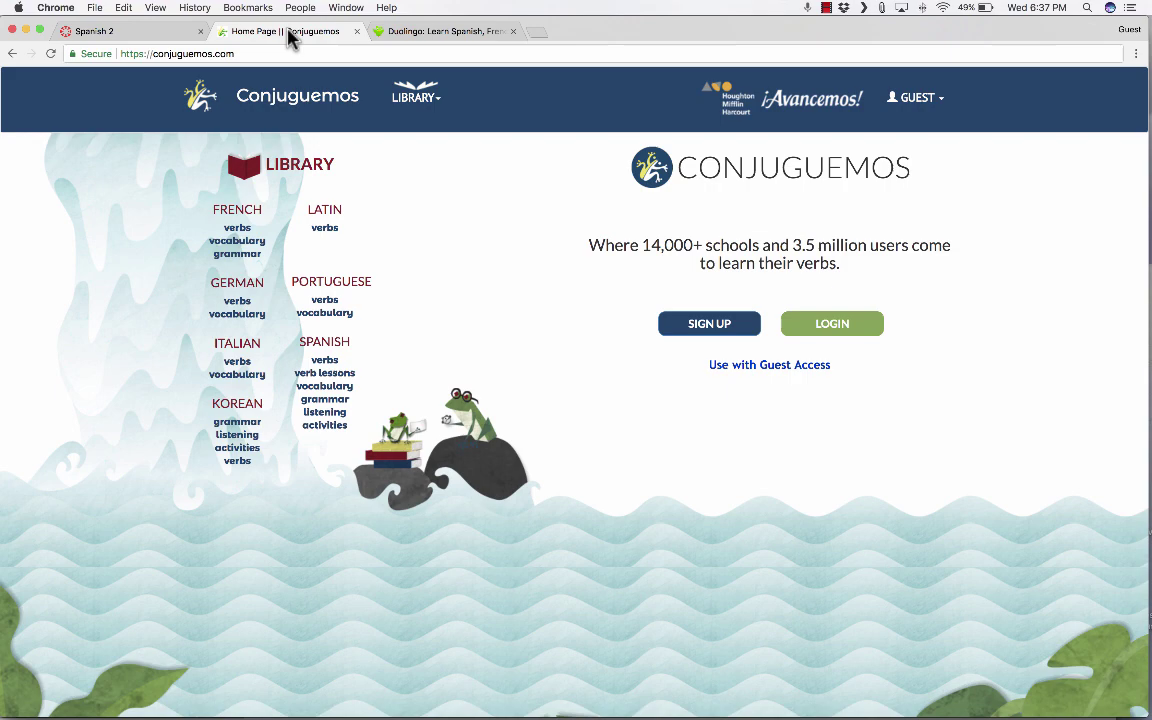
key(super+equal)
key(super+equal)
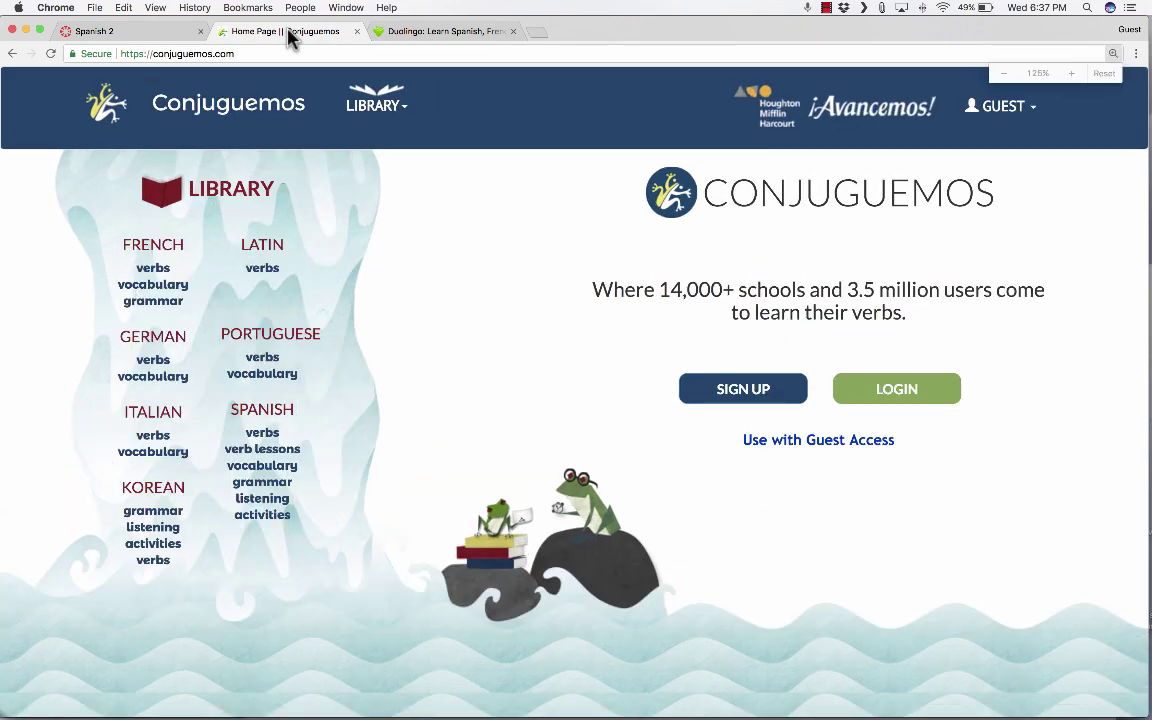
click(465, 34)
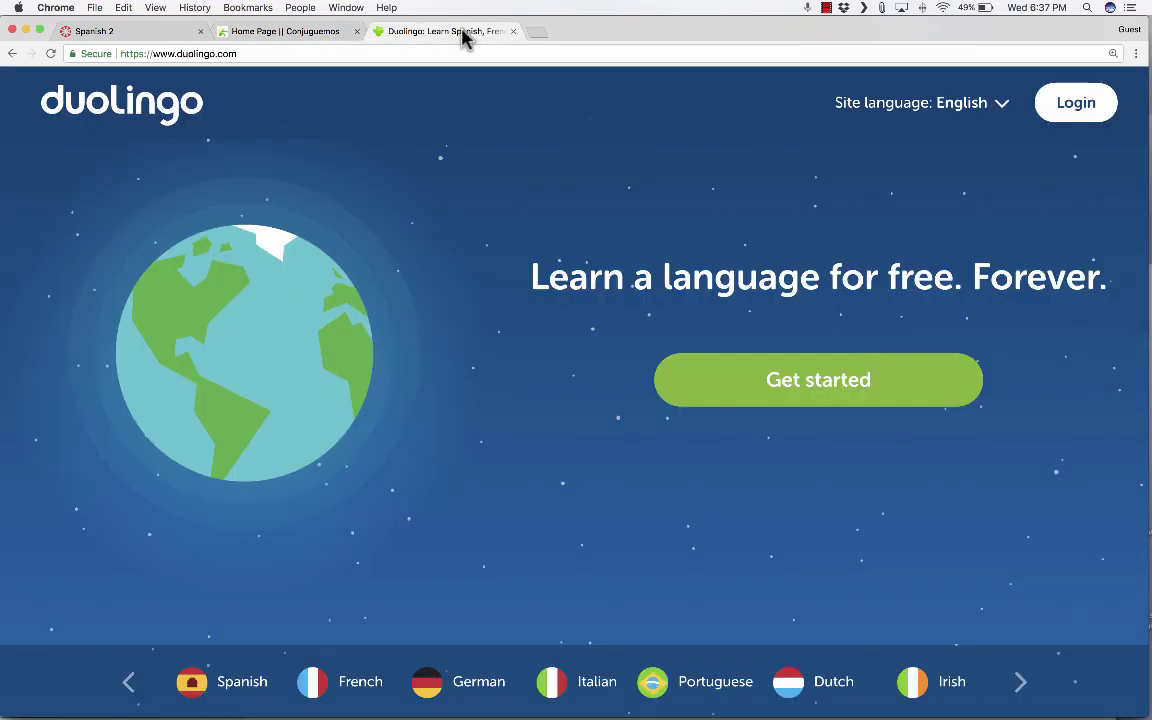
click(138, 36)
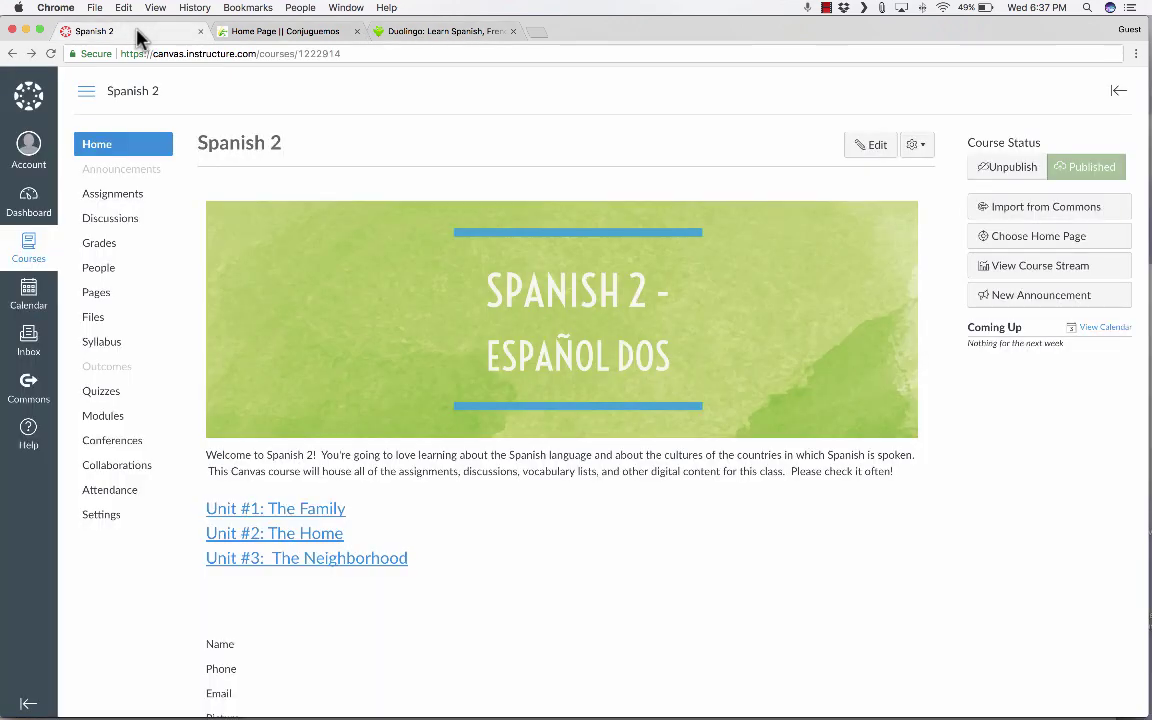
click(390, 33)
click(311, 39)
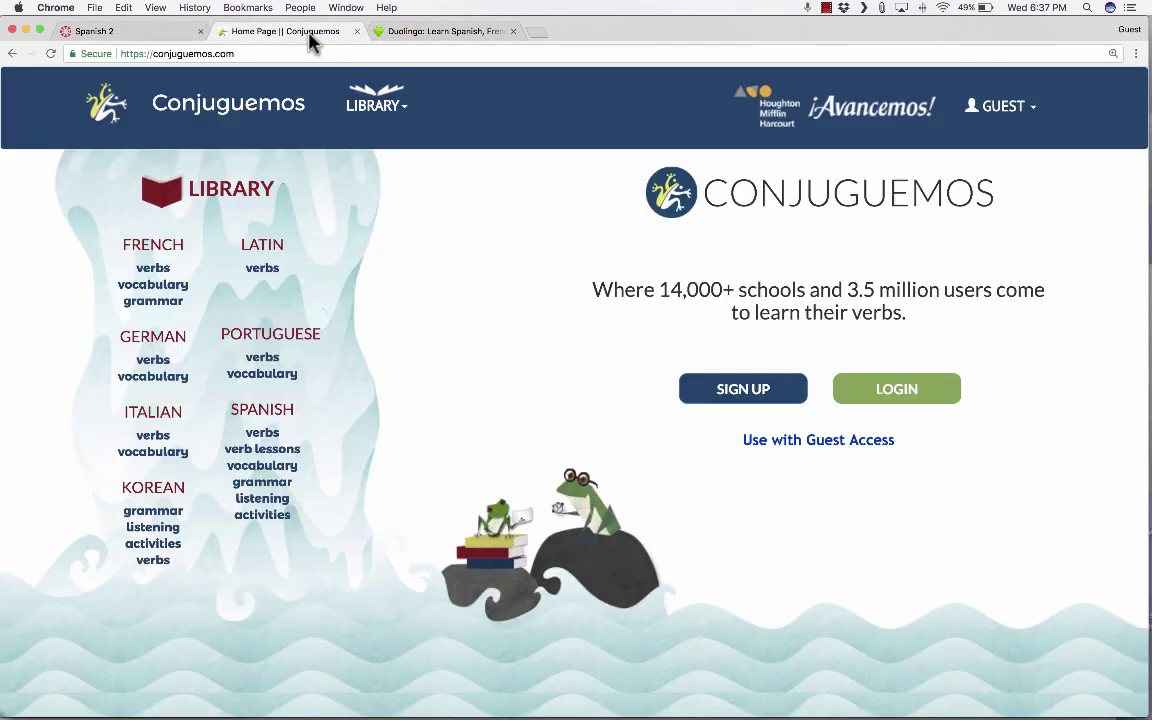
click(110, 33)
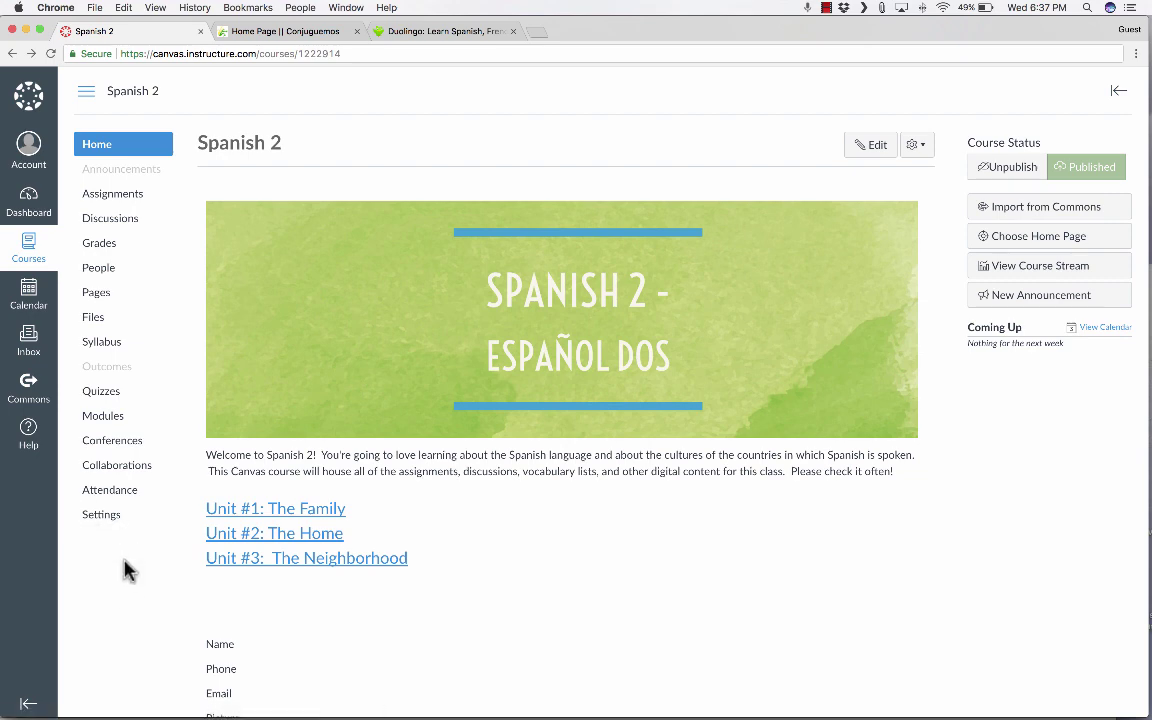
Open Spanish 2 course Settings and go through Course Details and Sections to the Navigation tab.
scroll(126, 540, down, 1)
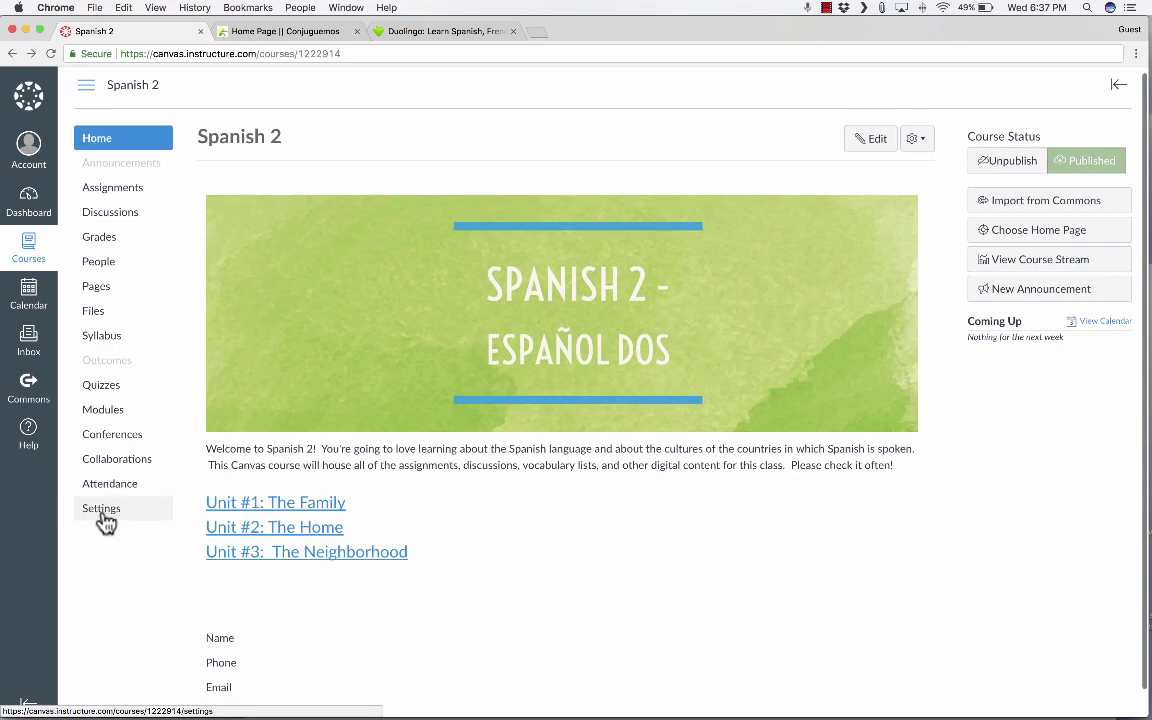
click(105, 520)
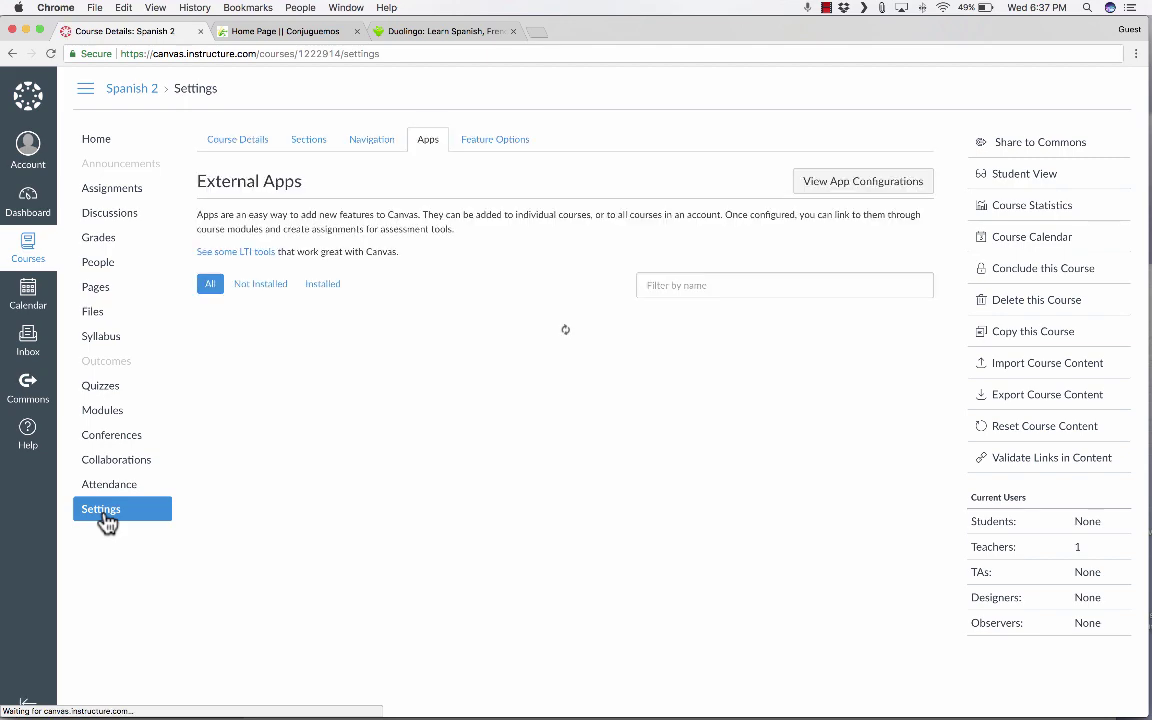
click(26, 166)
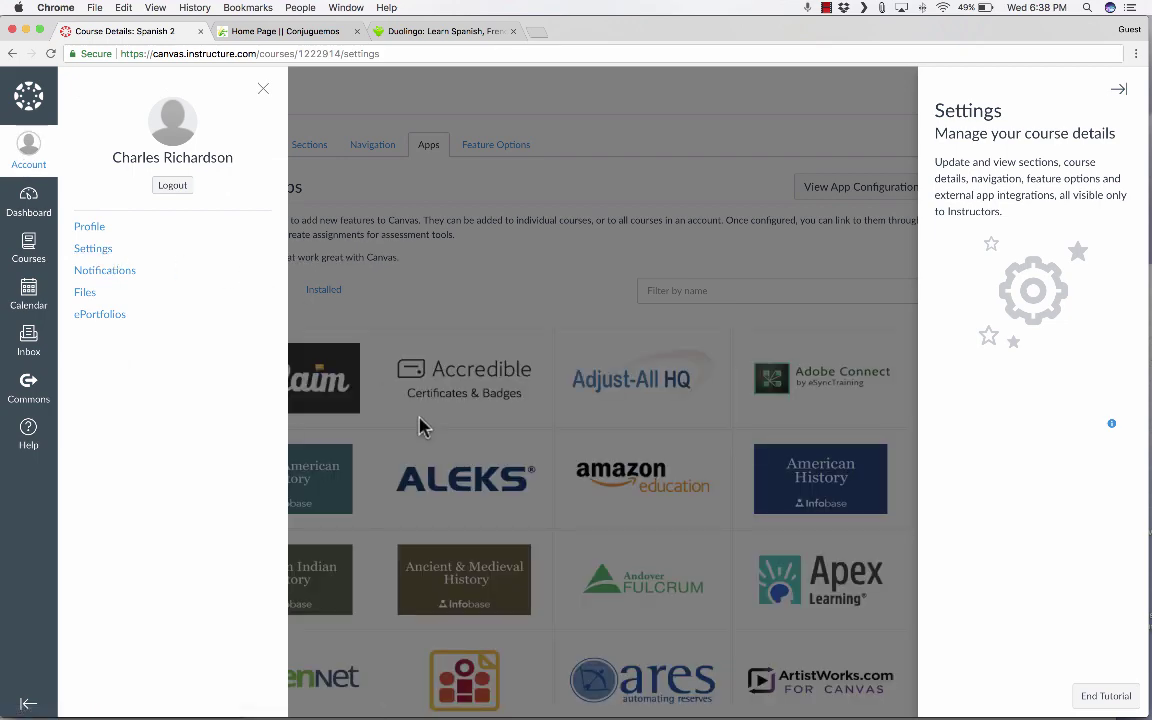
click(419, 424)
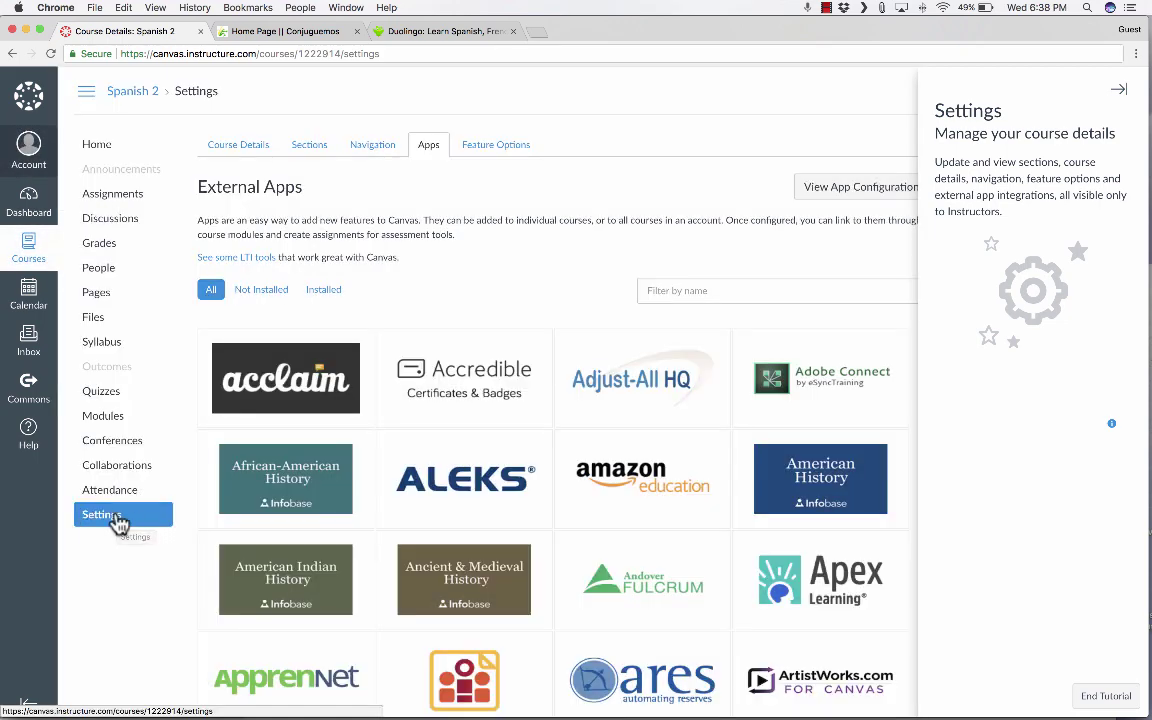
click(237, 147)
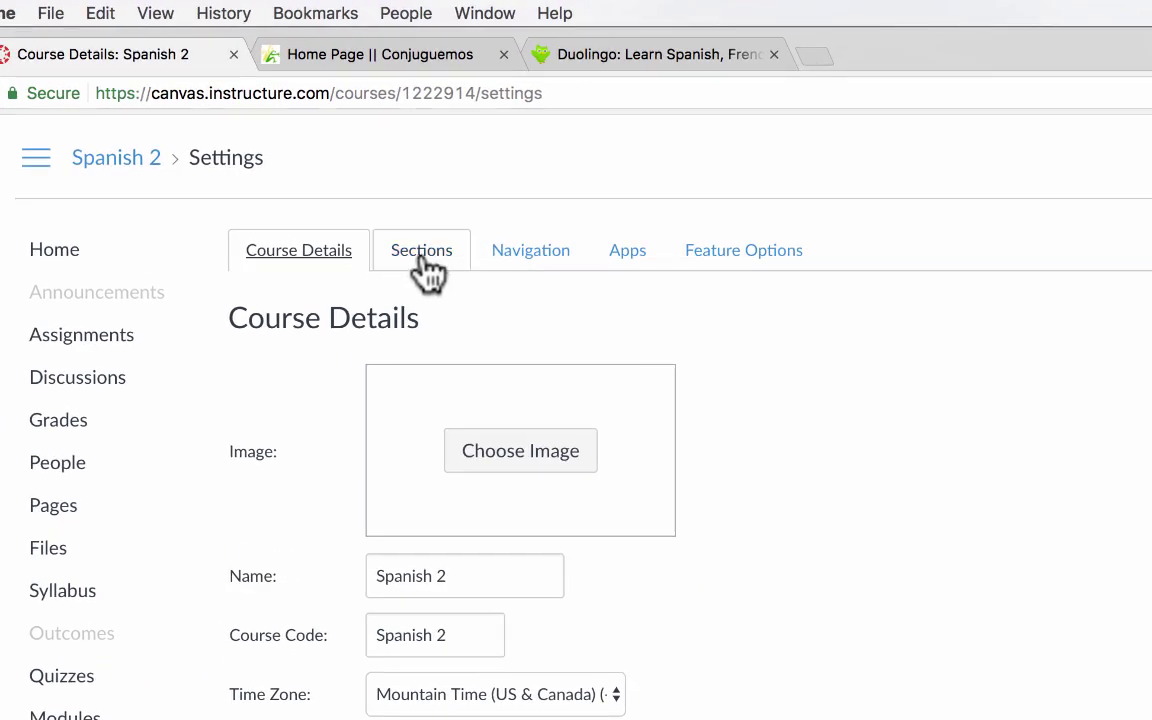
click(425, 262)
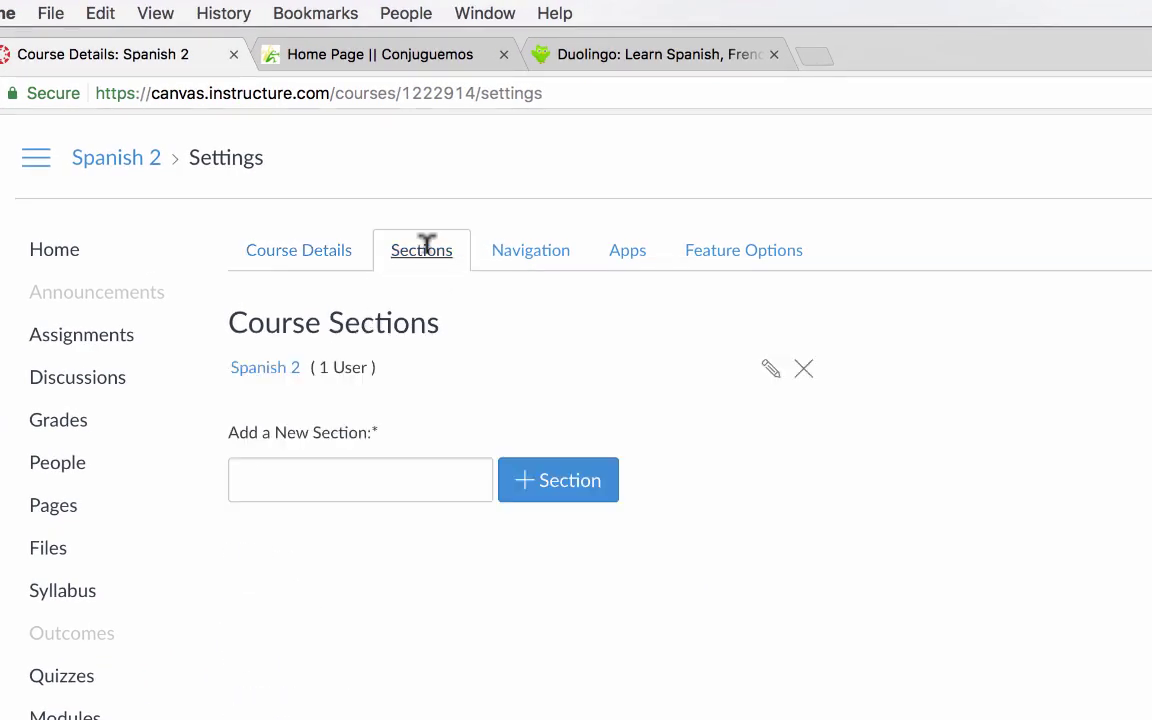
click(537, 256)
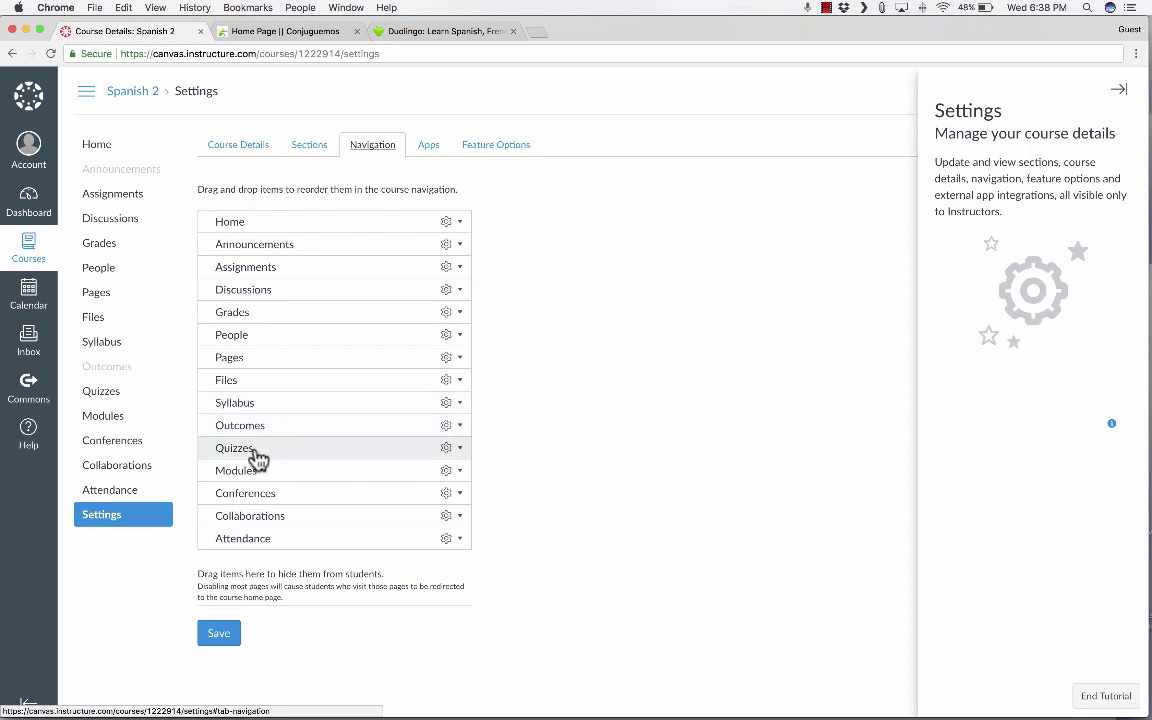
Hide Quizzes and Conferences, then restore them so Conferences is above Modules and Quizzes is below.
drag(257, 460, 277, 612)
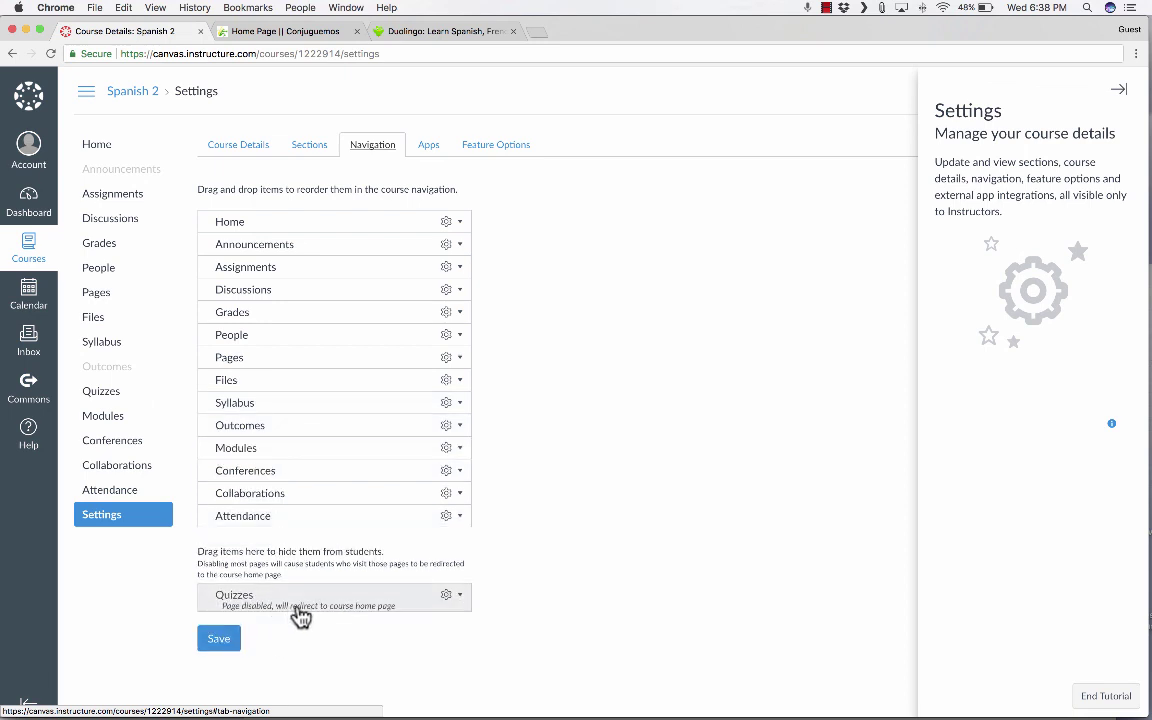
drag(255, 472, 288, 617)
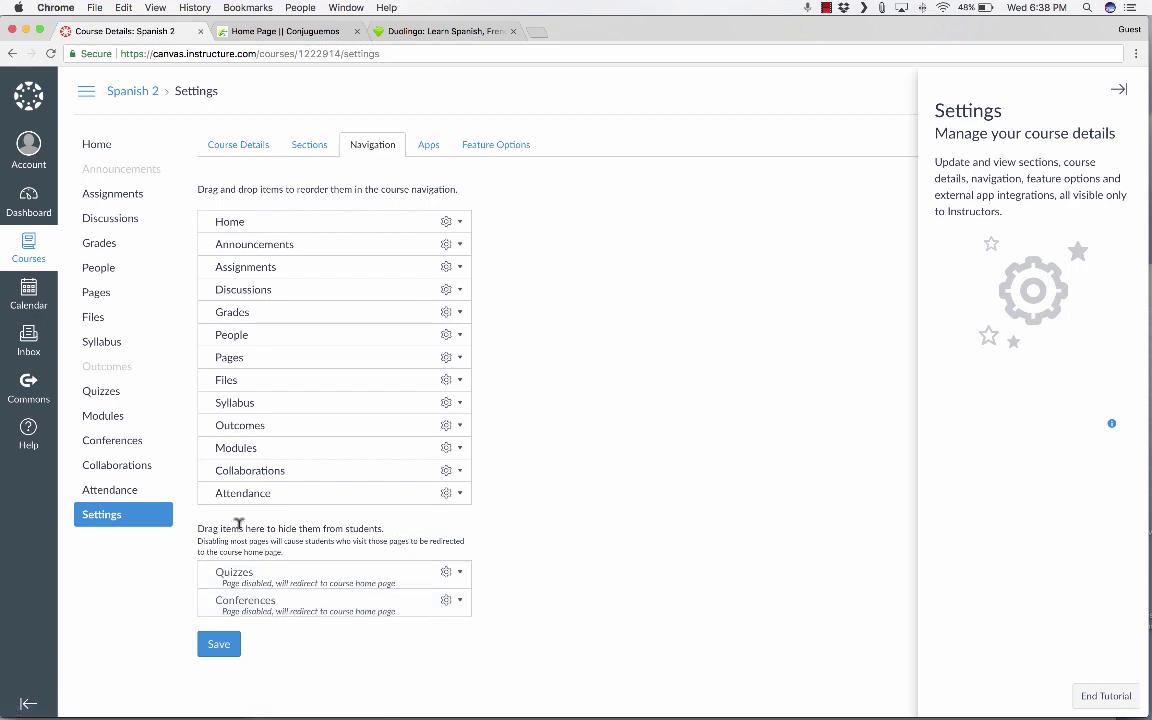
drag(250, 470, 301, 478)
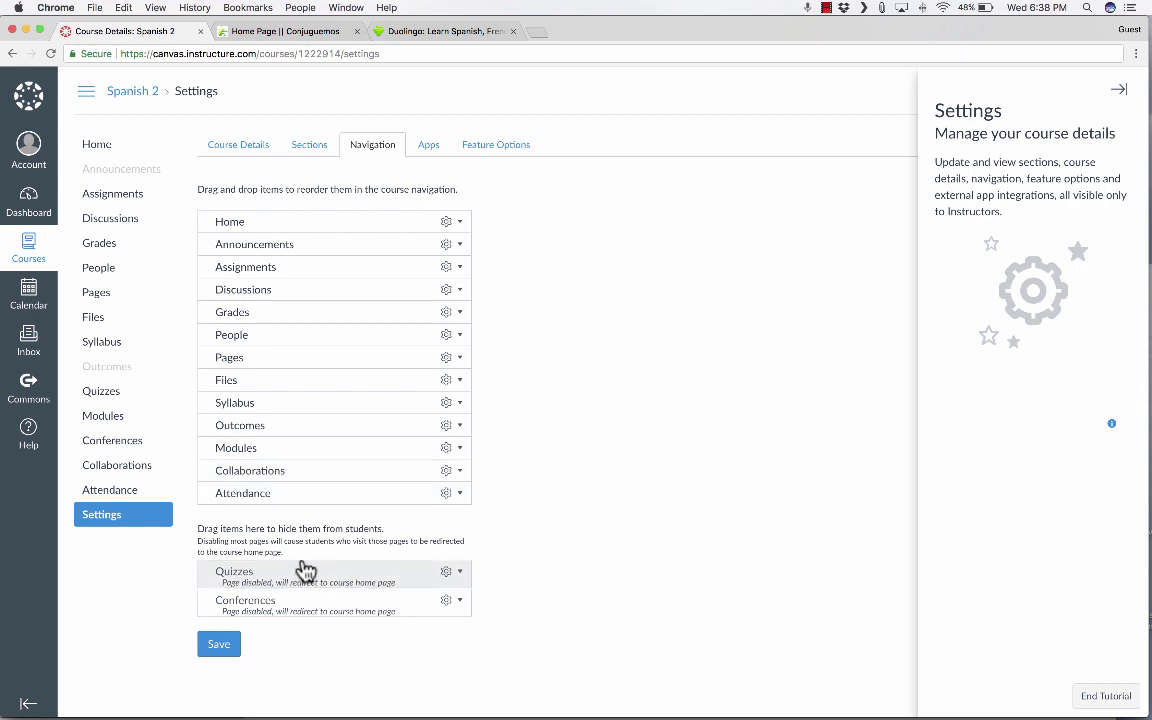
drag(305, 571, 303, 517)
drag(309, 597, 320, 448)
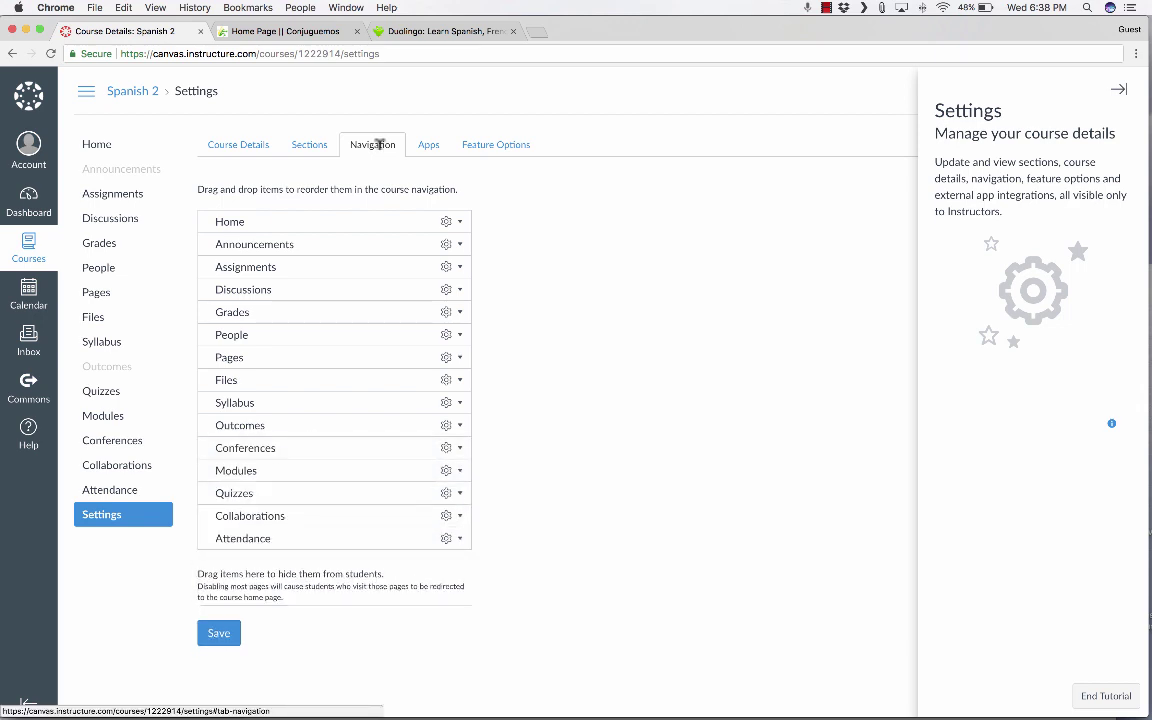
Browse the course's external app tiles and filter them by 'redire' to find the Redirect Tool.
click(429, 148)
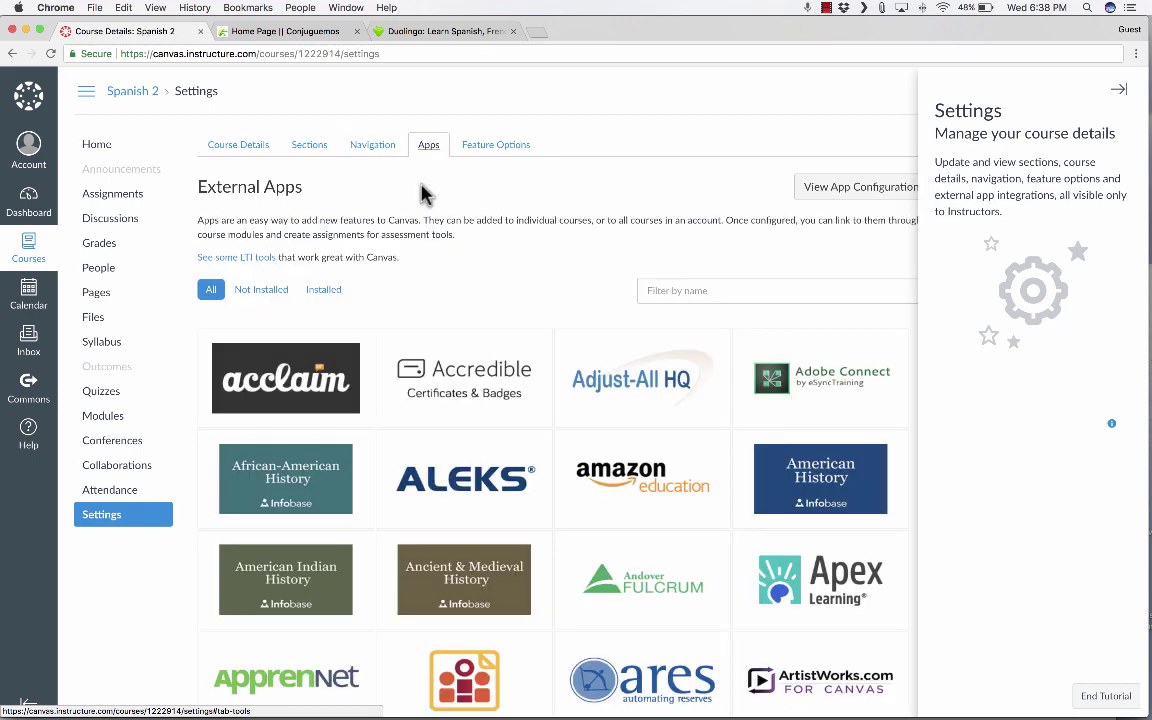
scroll(512, 355, down, 5)
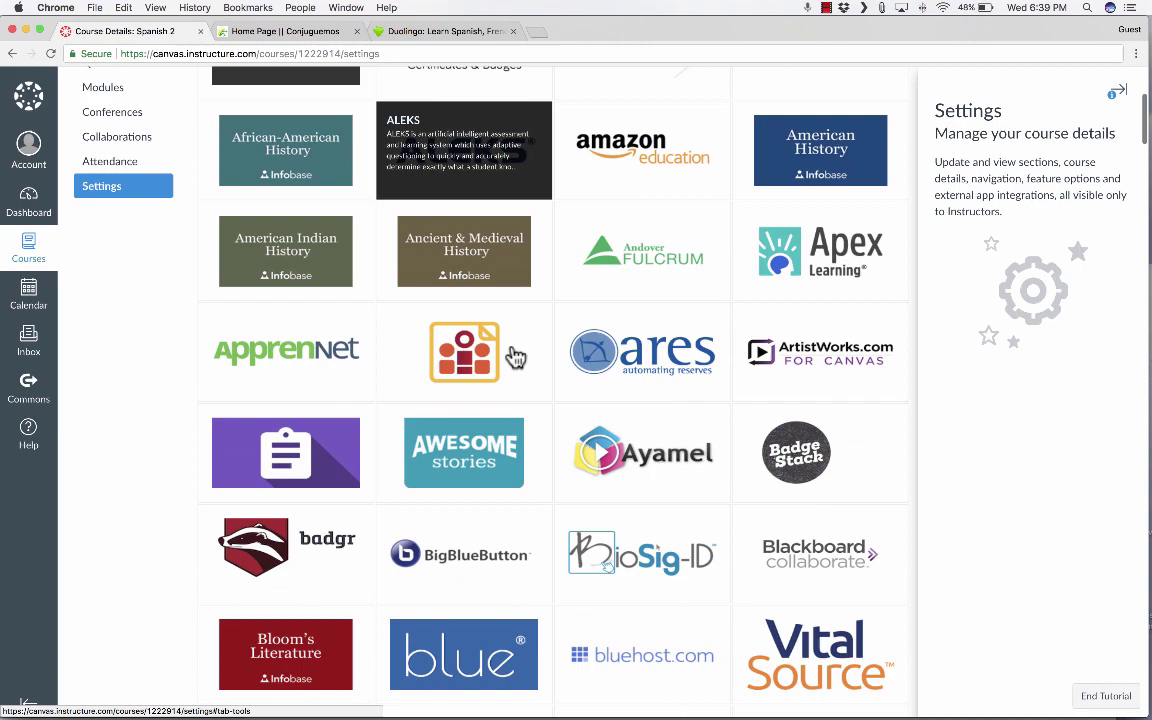
scroll(515, 357, down, 1)
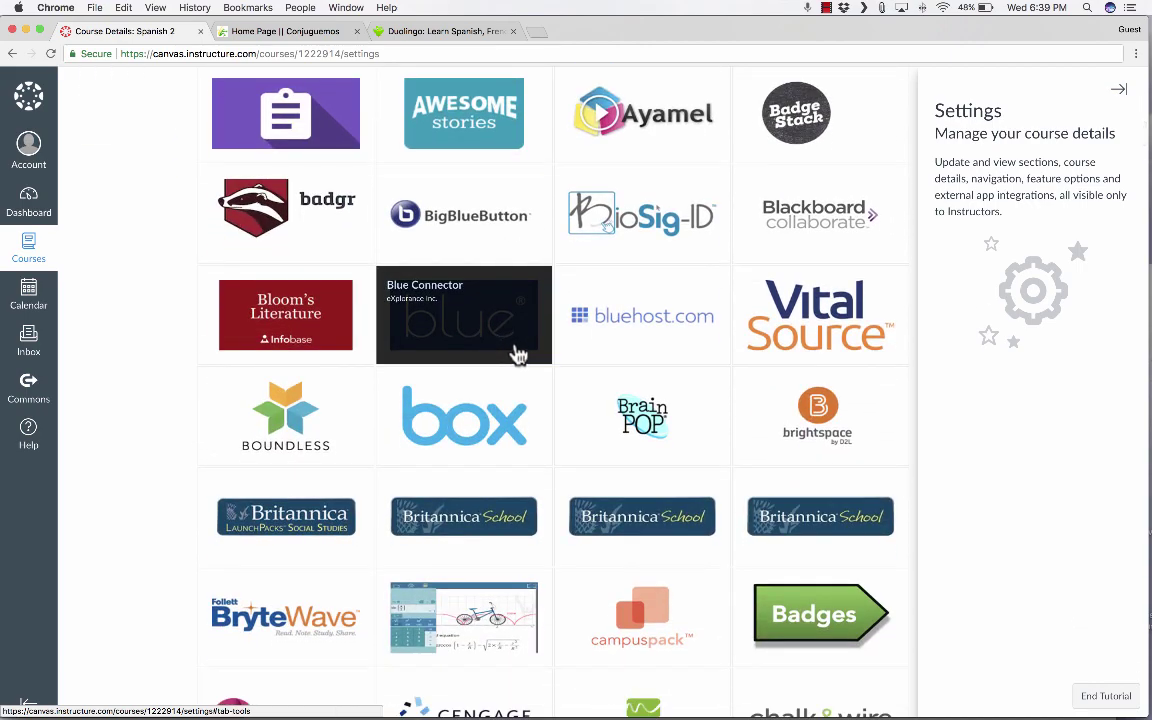
scroll(518, 356, up, 5)
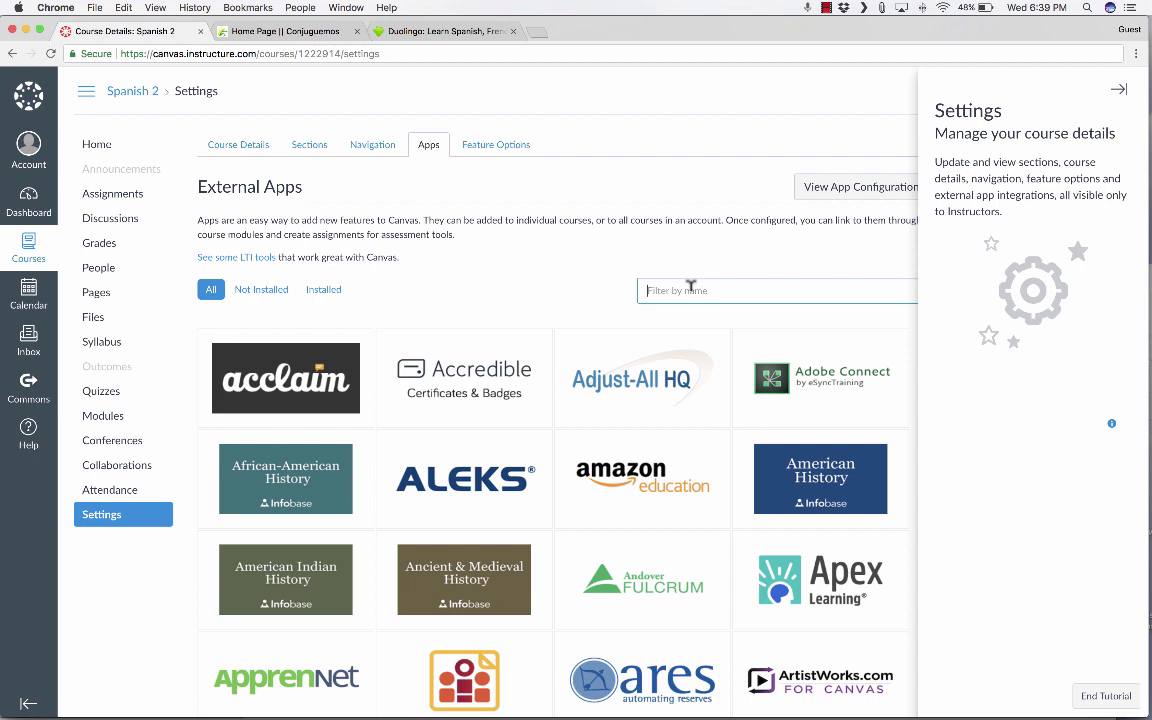
text(redirect)
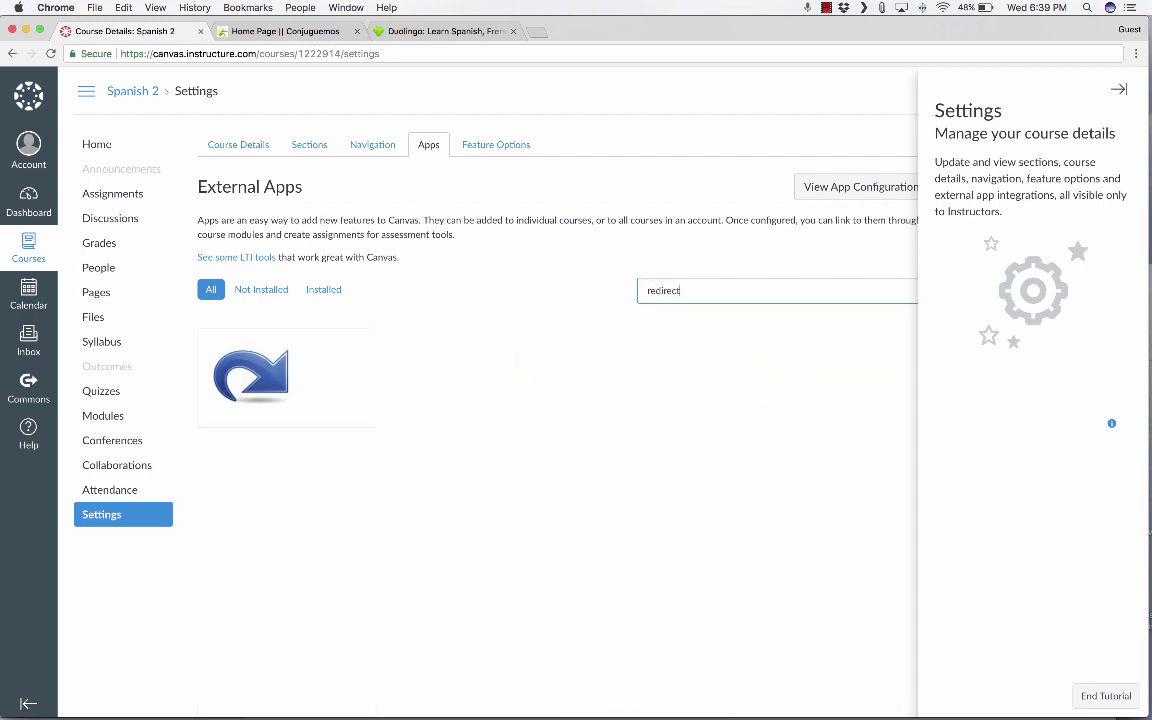
Start adding the Redirect Tool to the course and name it 'Conjuguemos'.
click(257, 403)
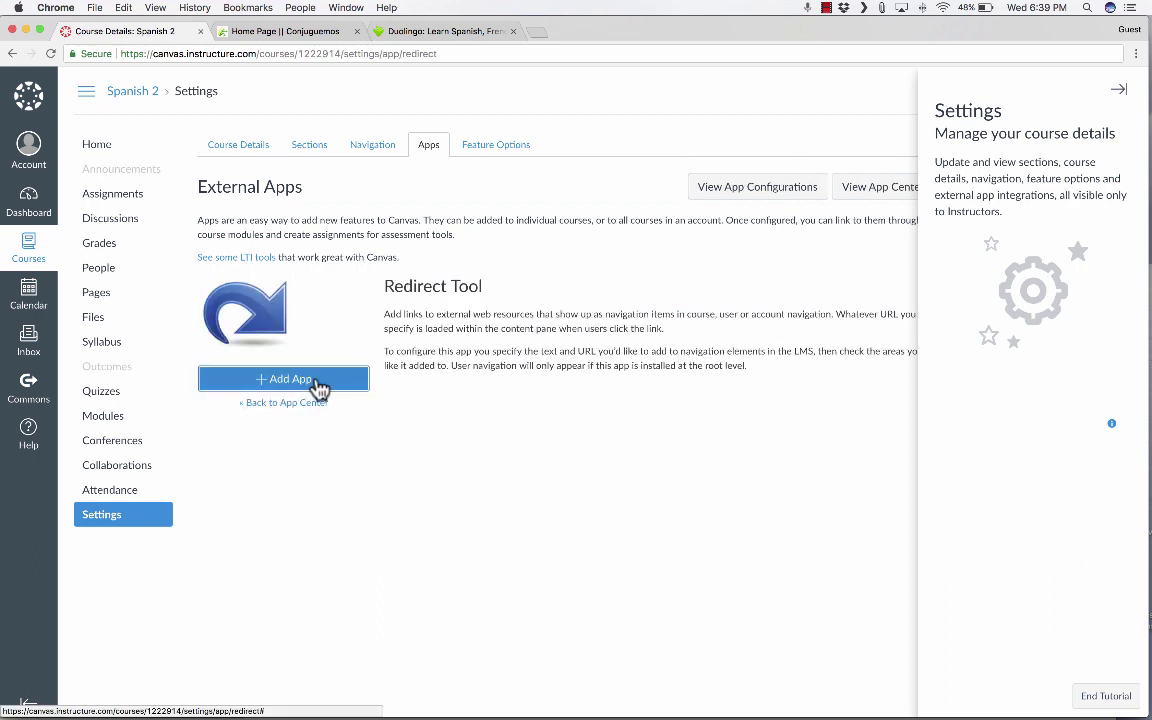
click(318, 386)
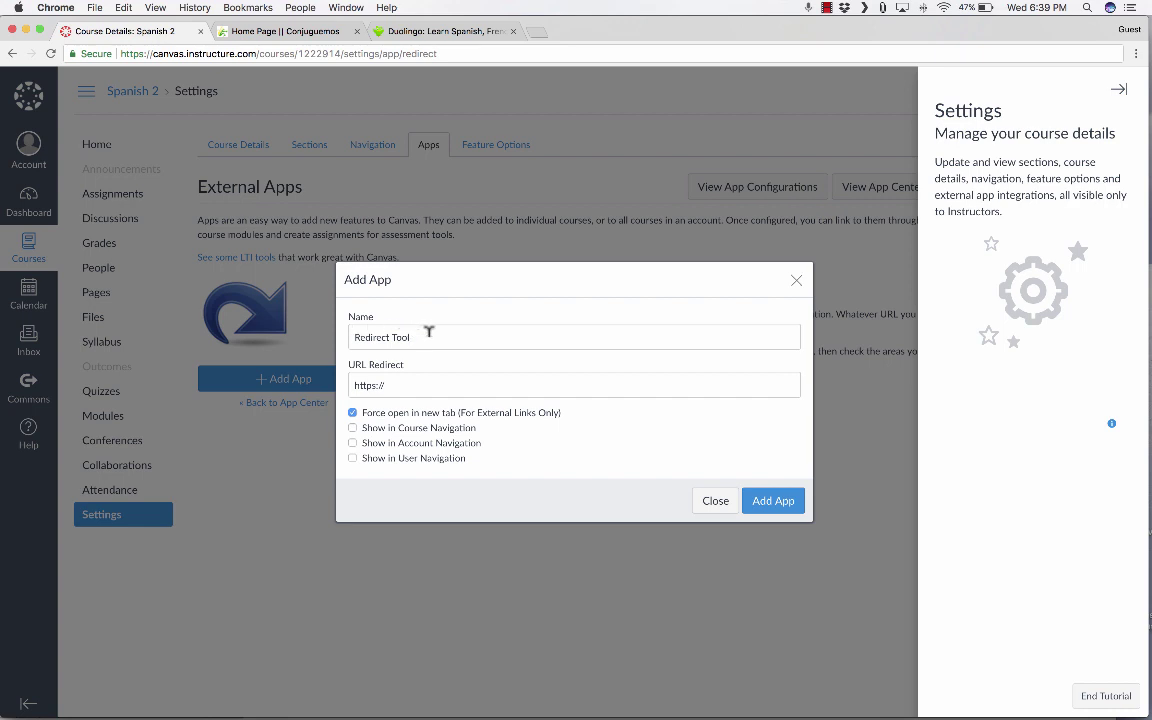
drag(429, 332, 266, 340)
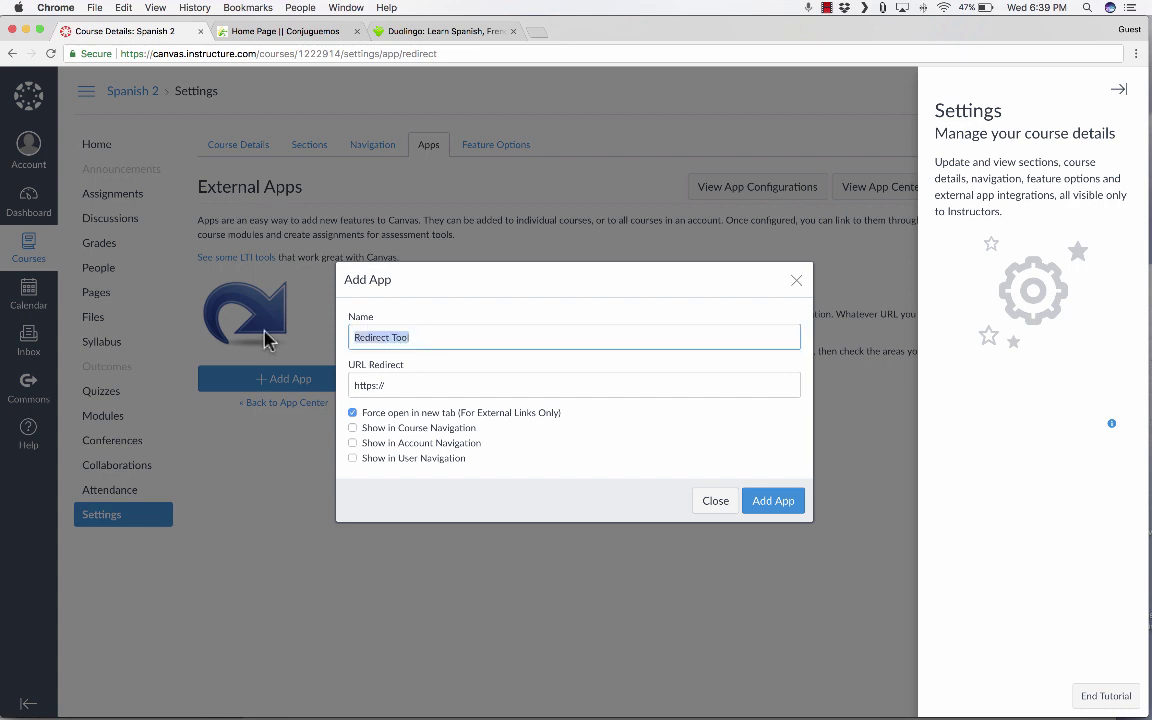
text(Conjuguemos)
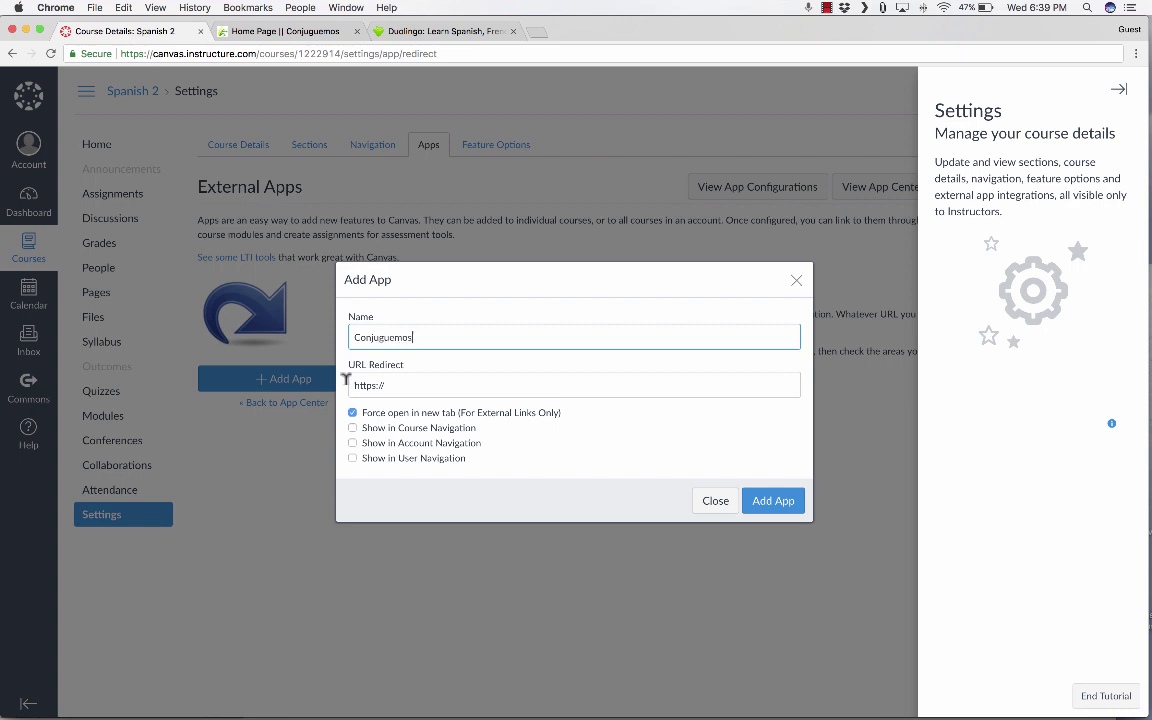
click(415, 385)
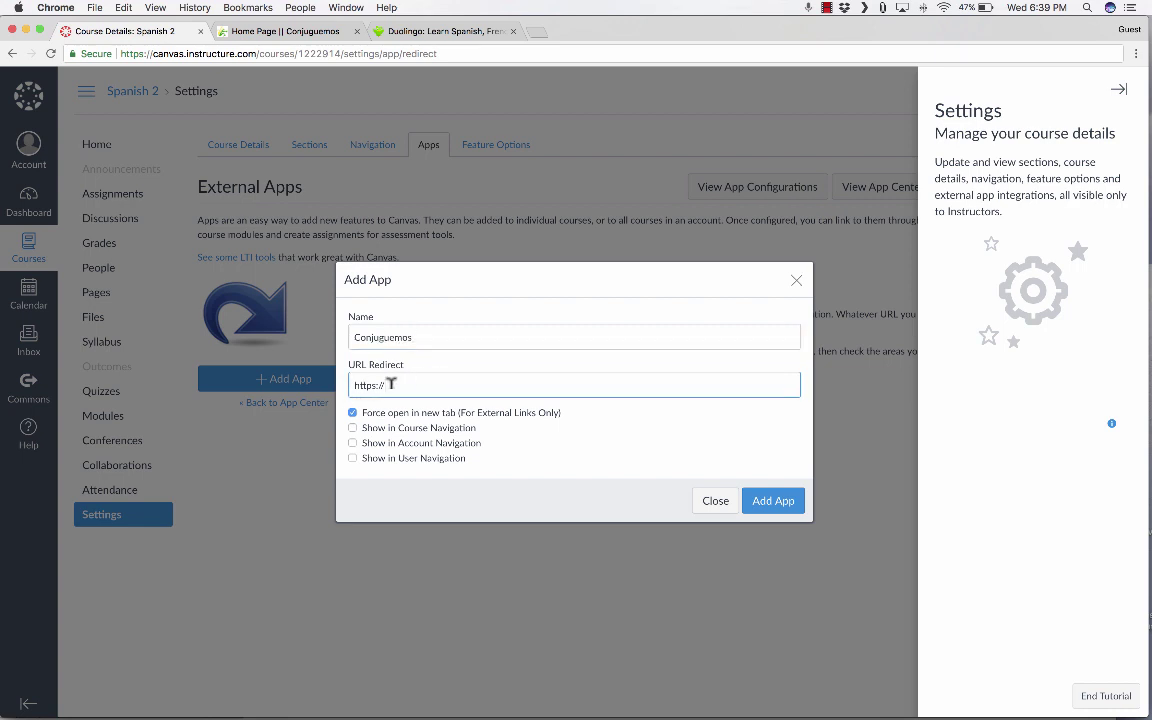
Copy the Conjuguemos website address from its browser tab and return to Canvas.
click(288, 30)
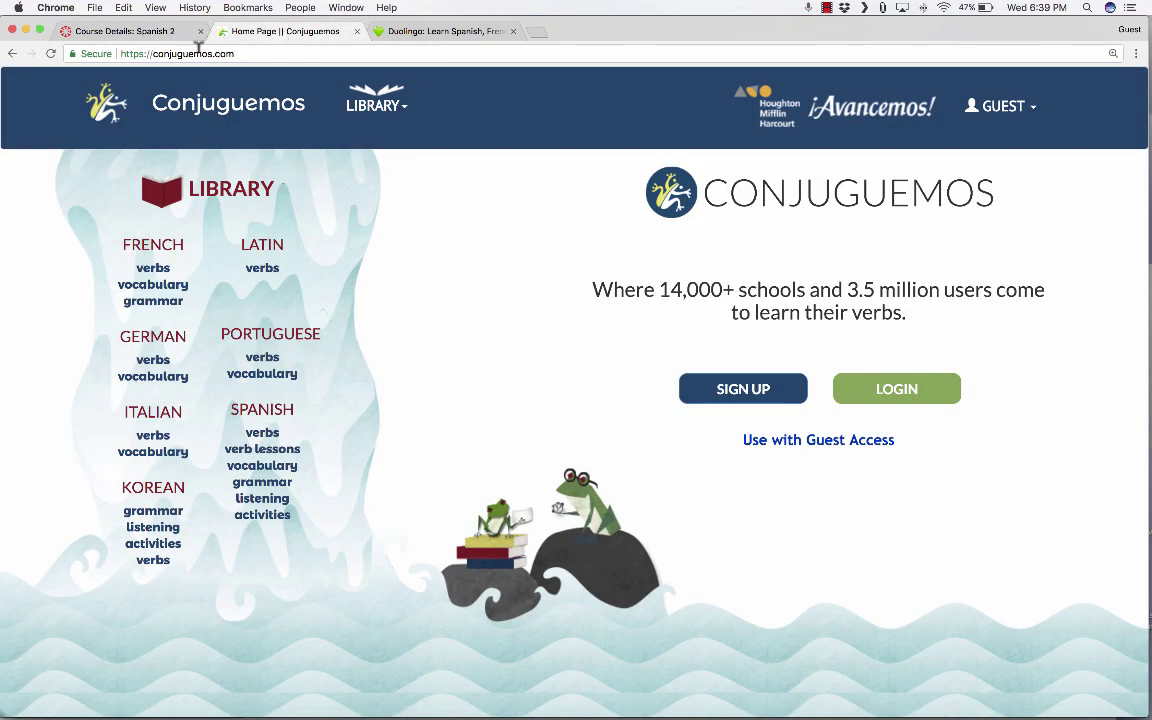
click(198, 47)
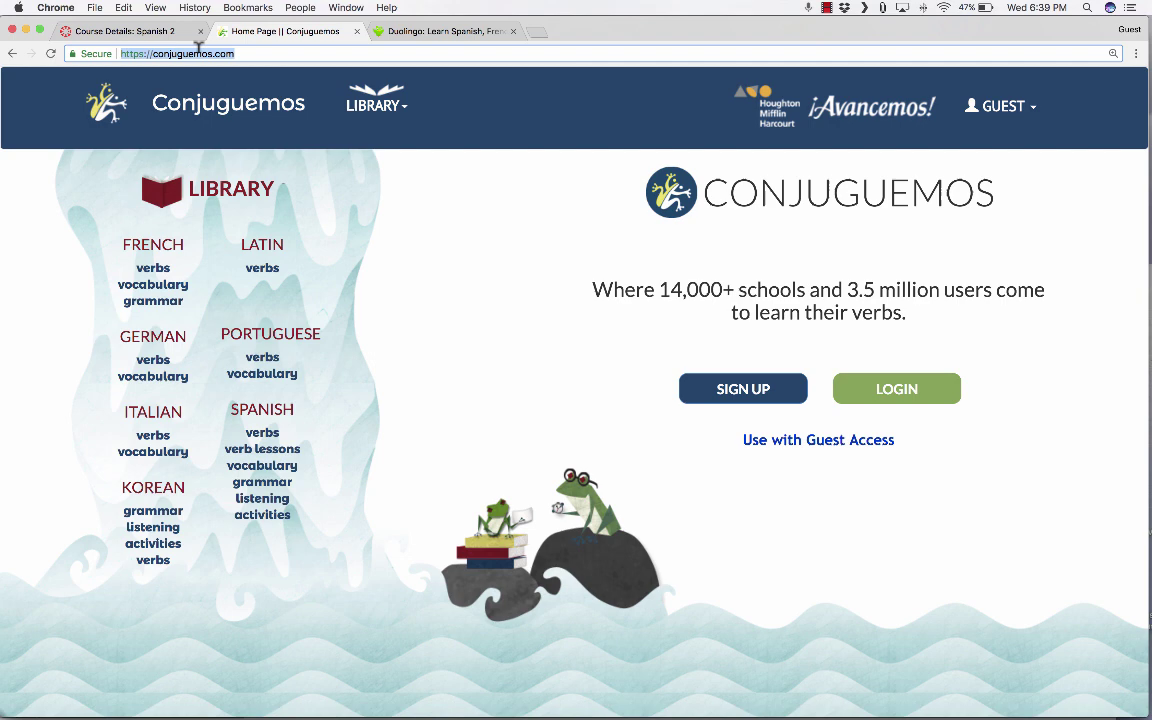
key(super+c)
click(125, 31)
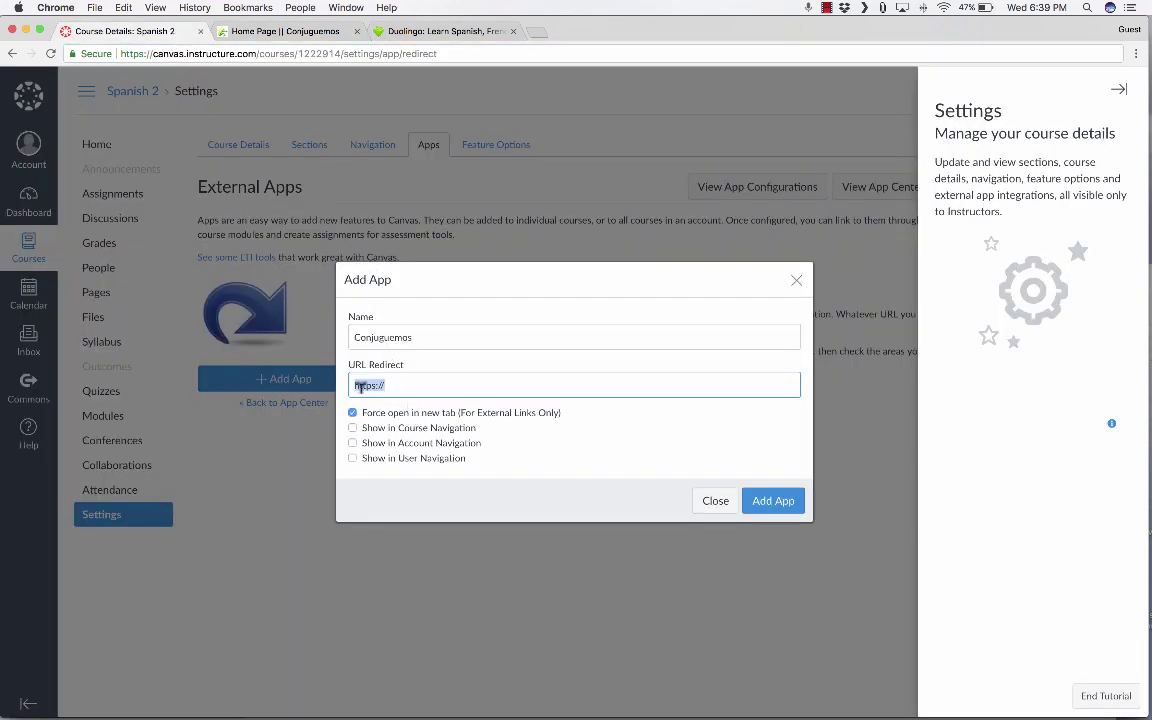
key(super+v)
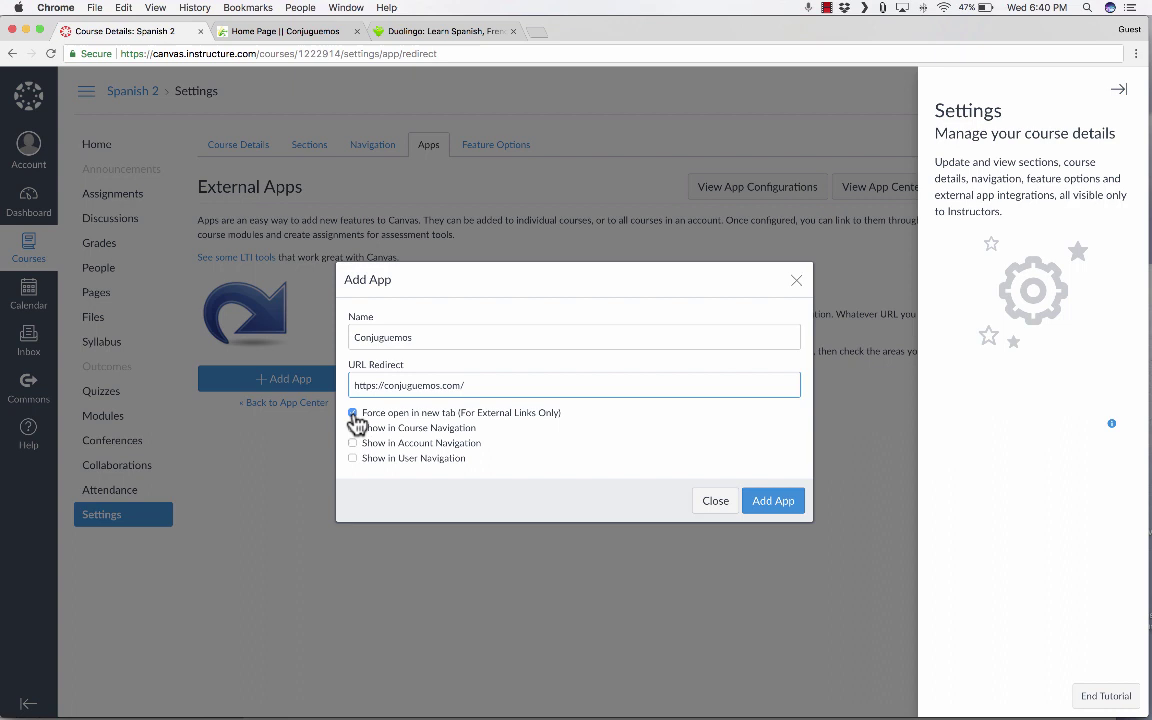
click(355, 417)
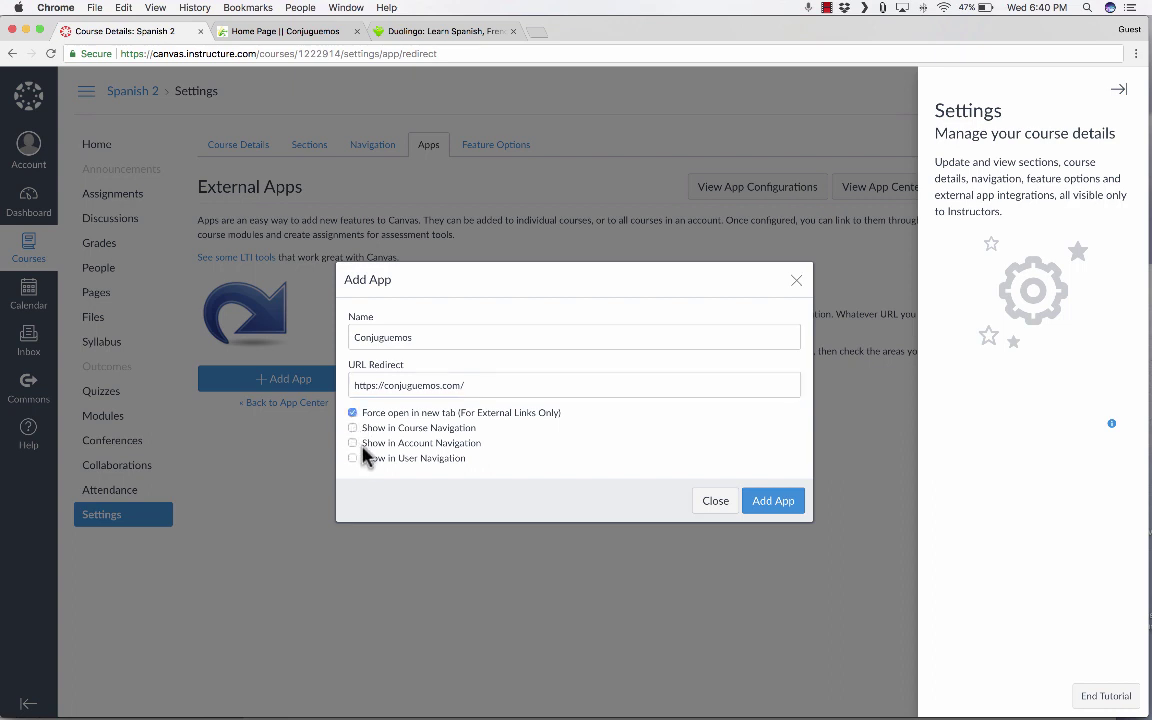
click(353, 428)
click(352, 458)
click(352, 458)
click(352, 443)
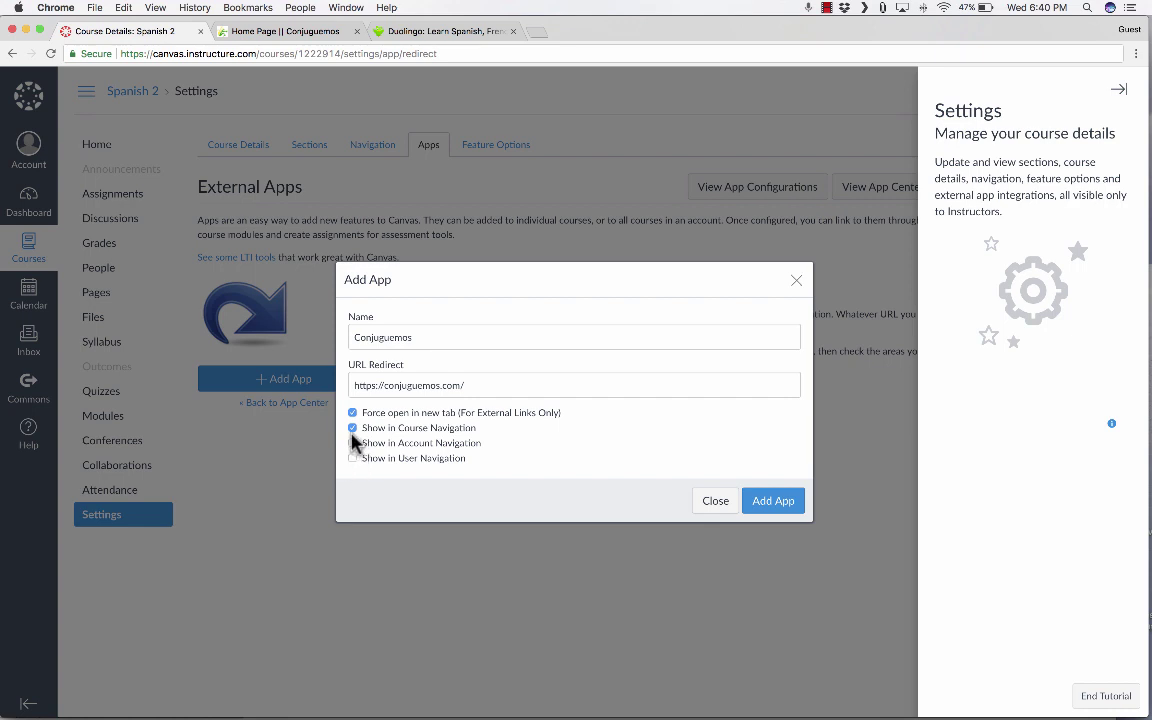
click(785, 510)
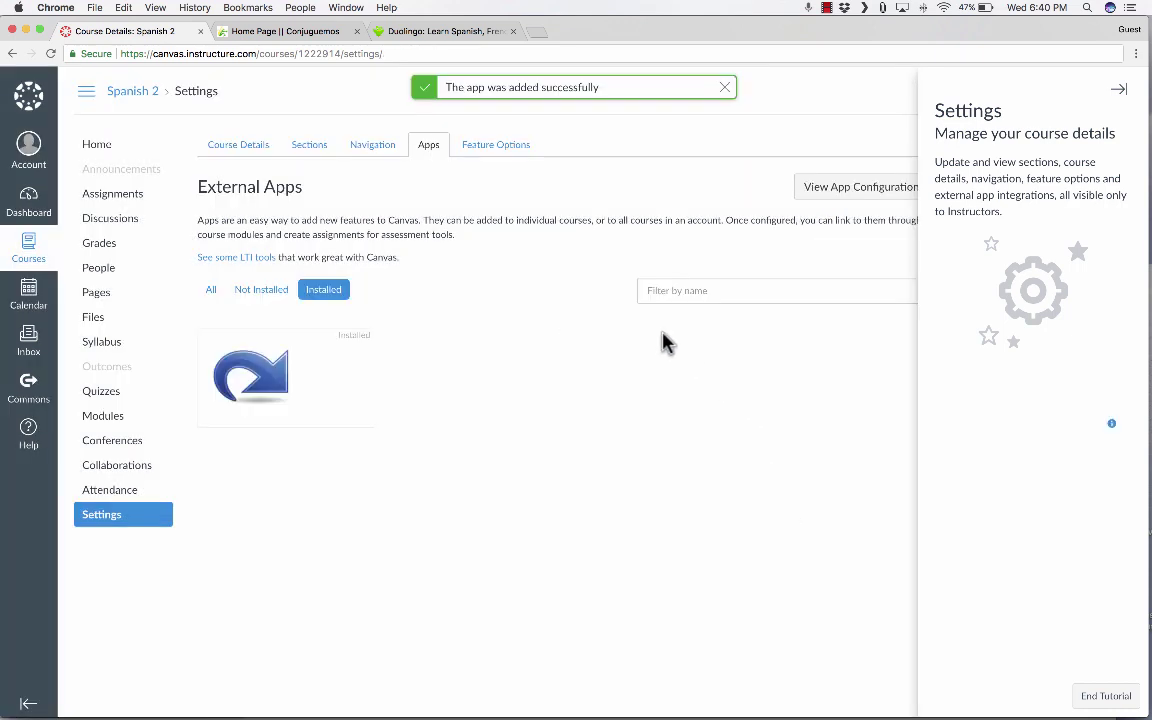
Test the Conjuguemos course link: it opens the Conjuguemos site in a new tab, which is then closed.
click(100, 148)
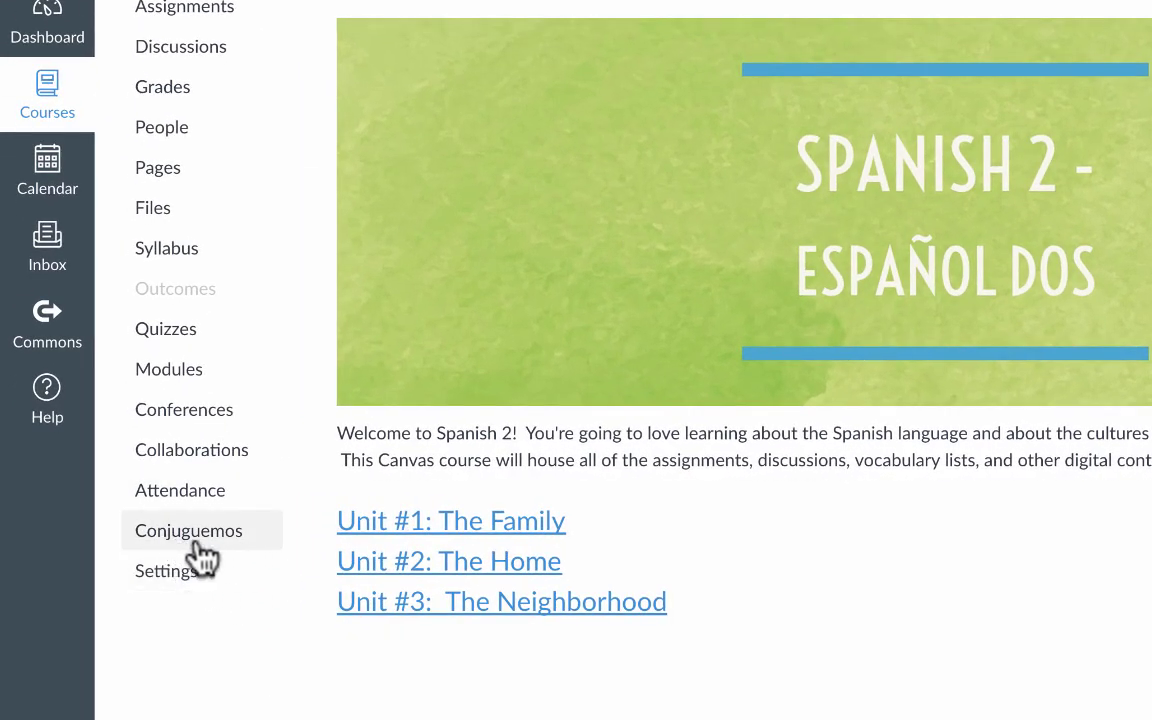
click(188, 535)
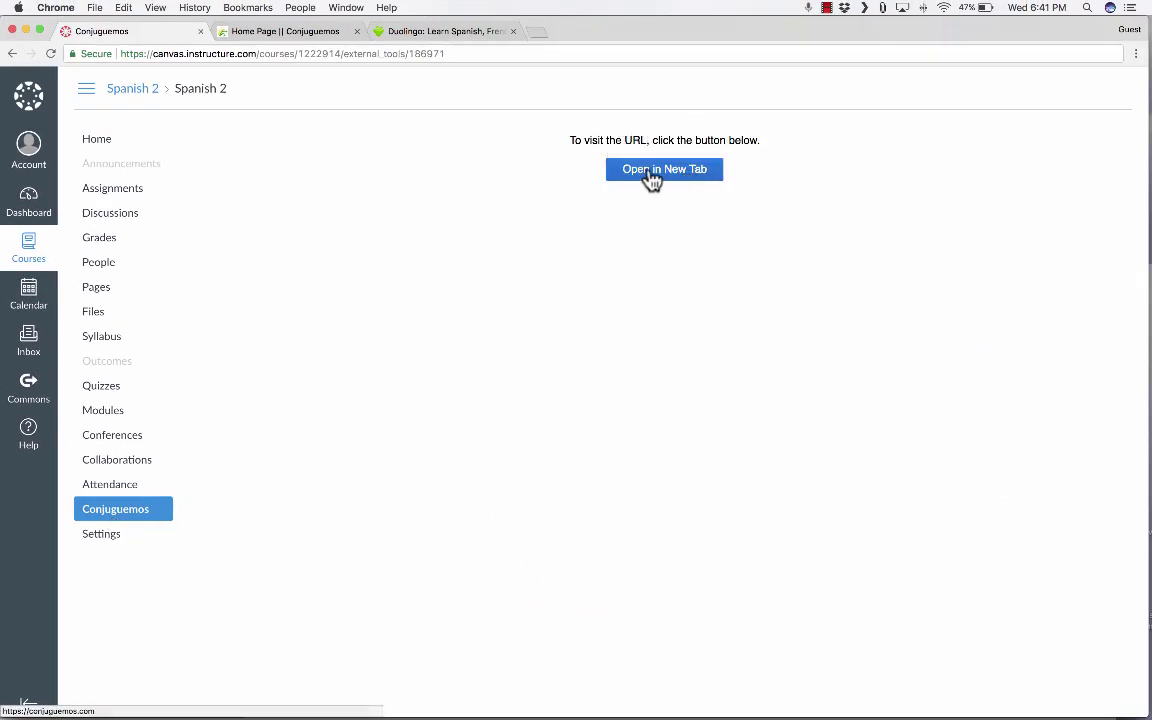
click(651, 176)
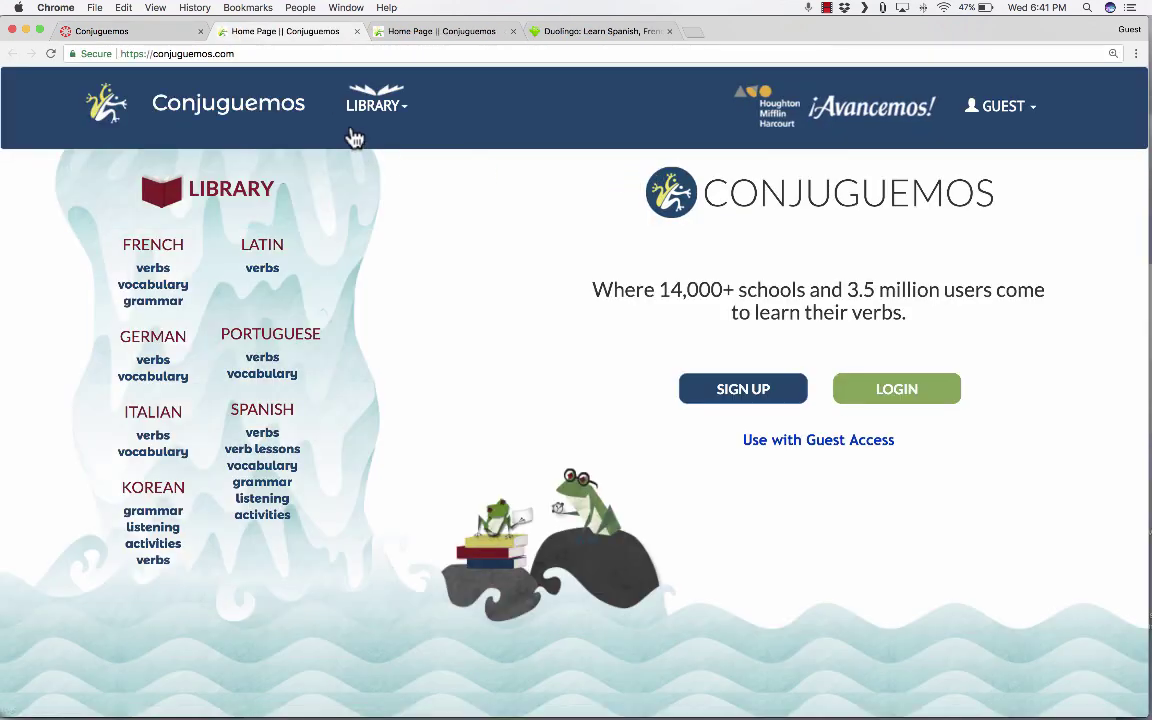
click(356, 31)
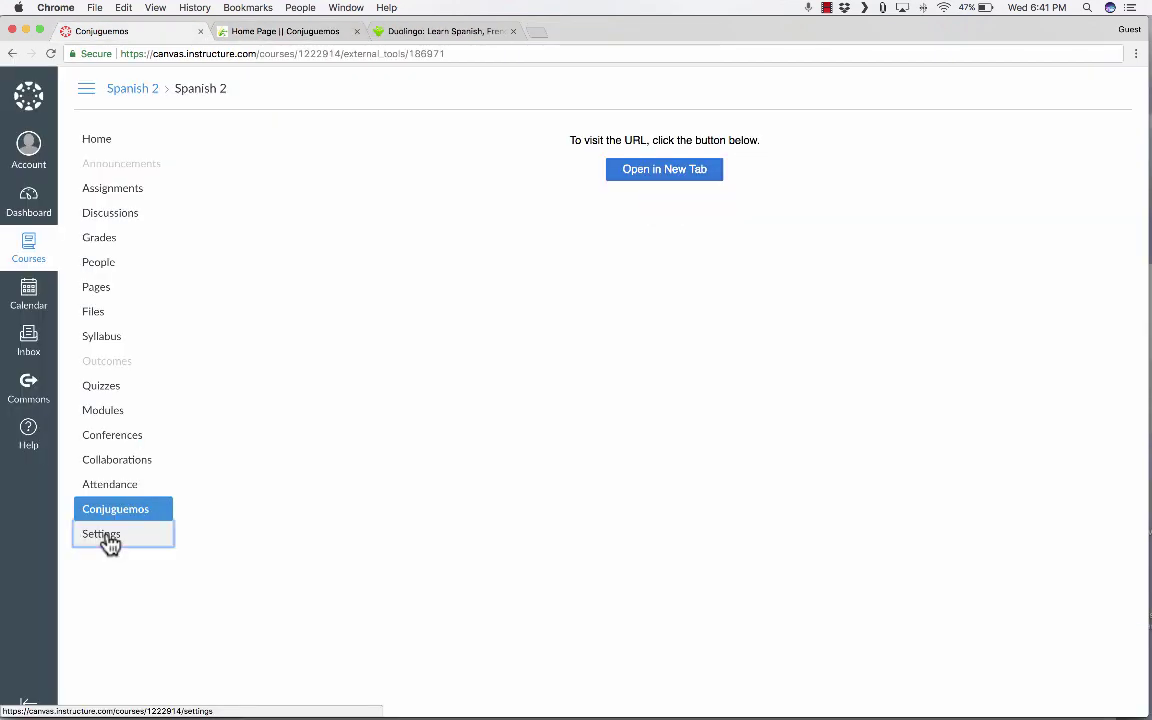
Filter apps for 'redi', start adding another Redirect Tool, and begin naming it Duolingo.
click(109, 543)
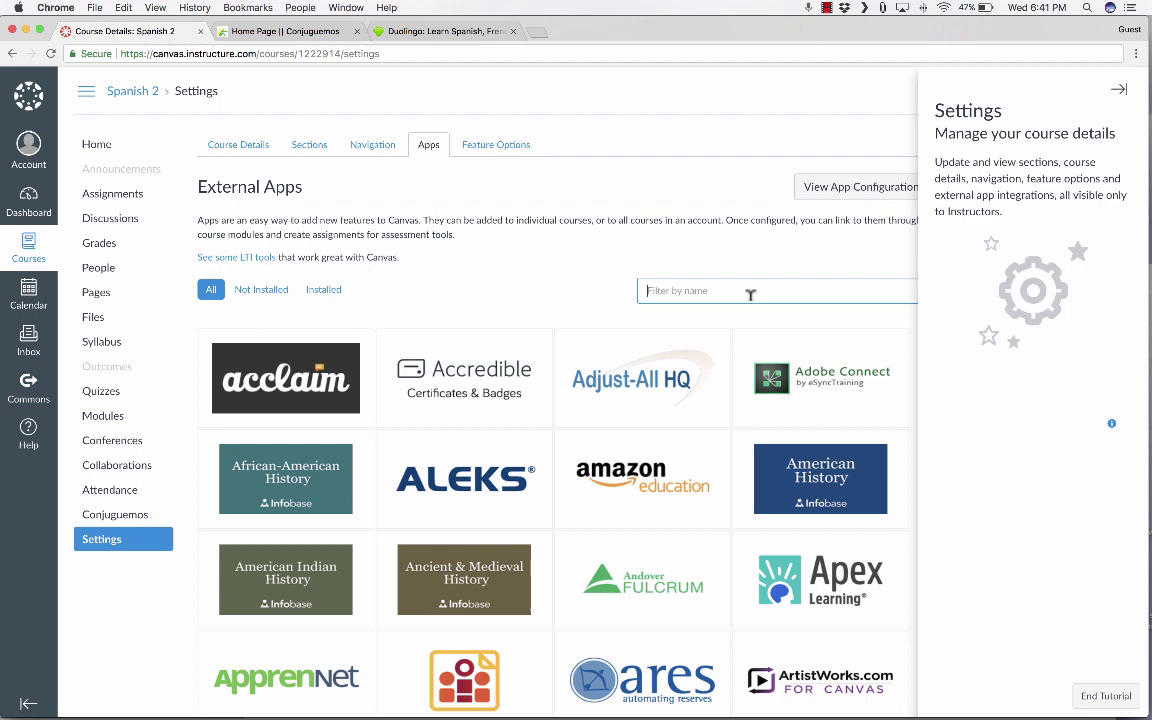
text(redi)
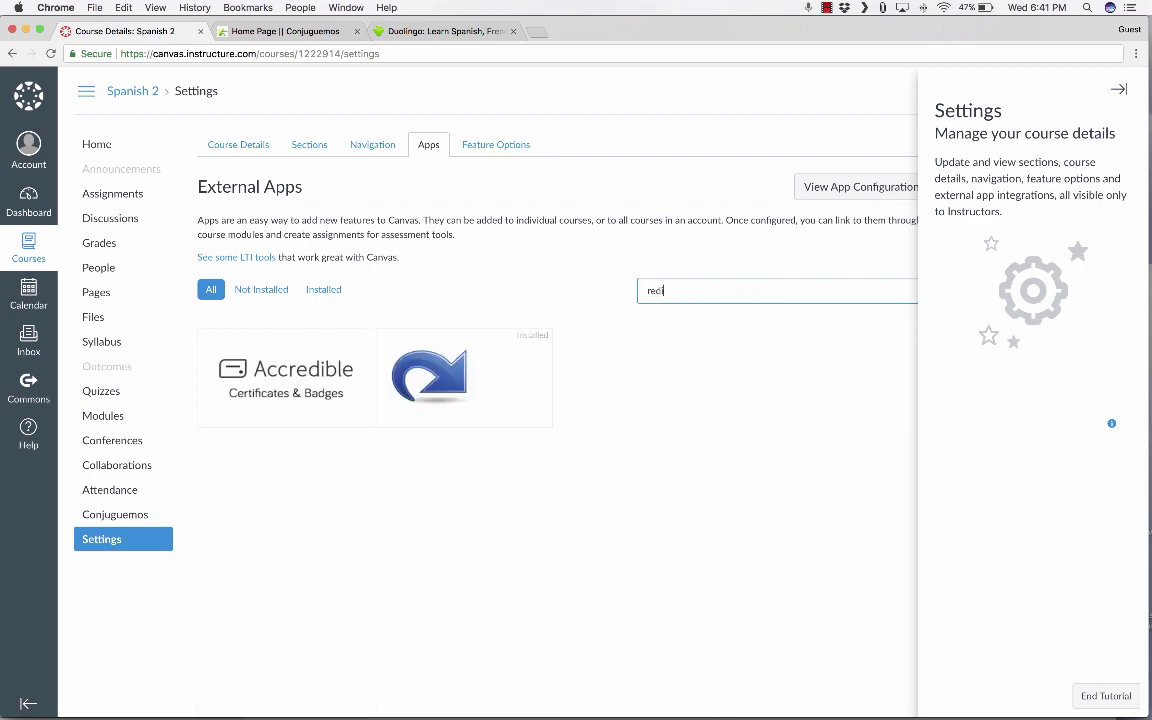
click(430, 376)
click(287, 407)
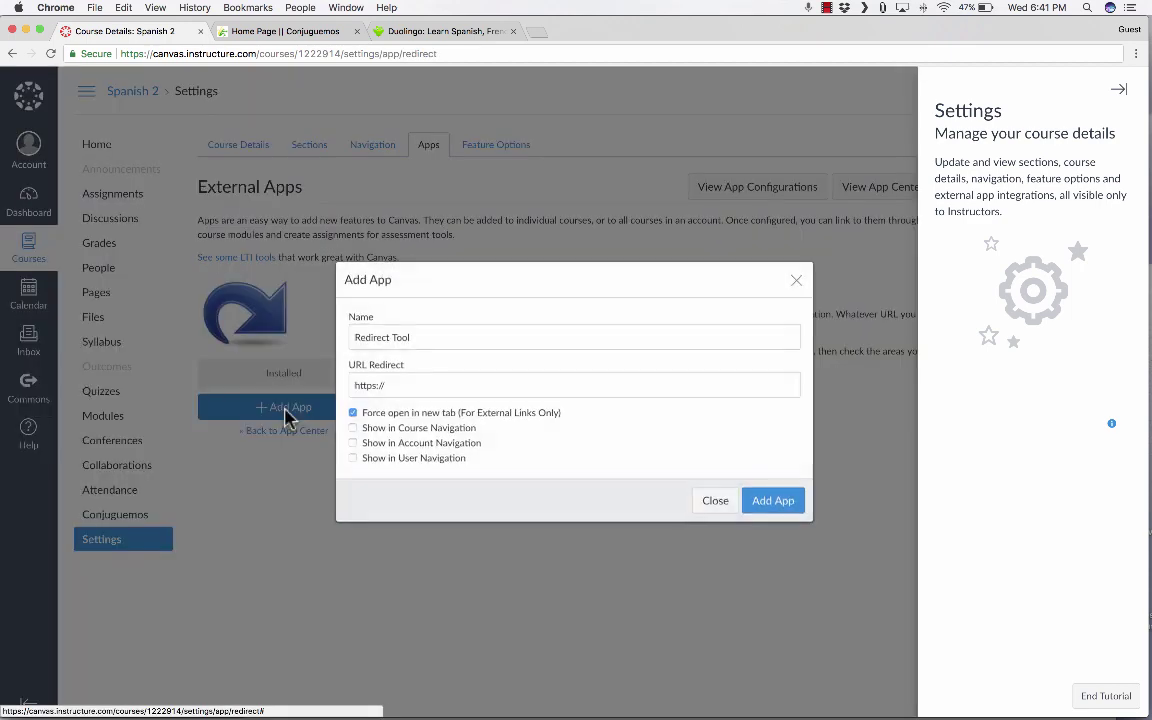
drag(448, 333, 238, 333)
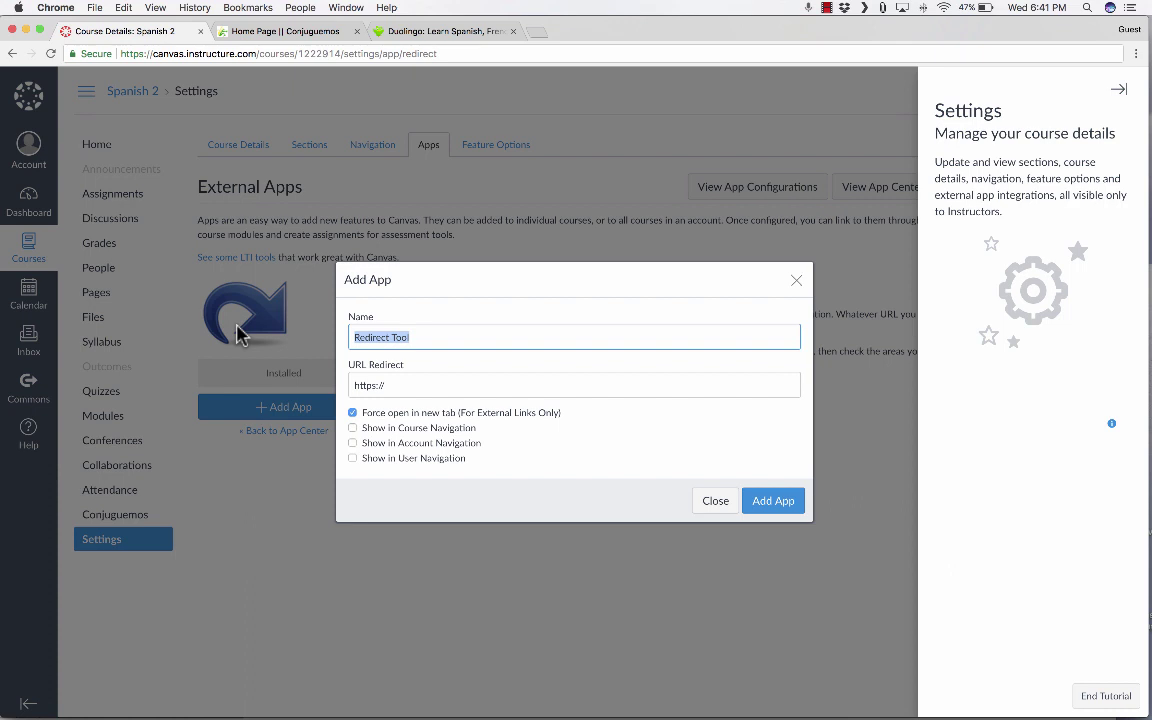
text(Duolingo)
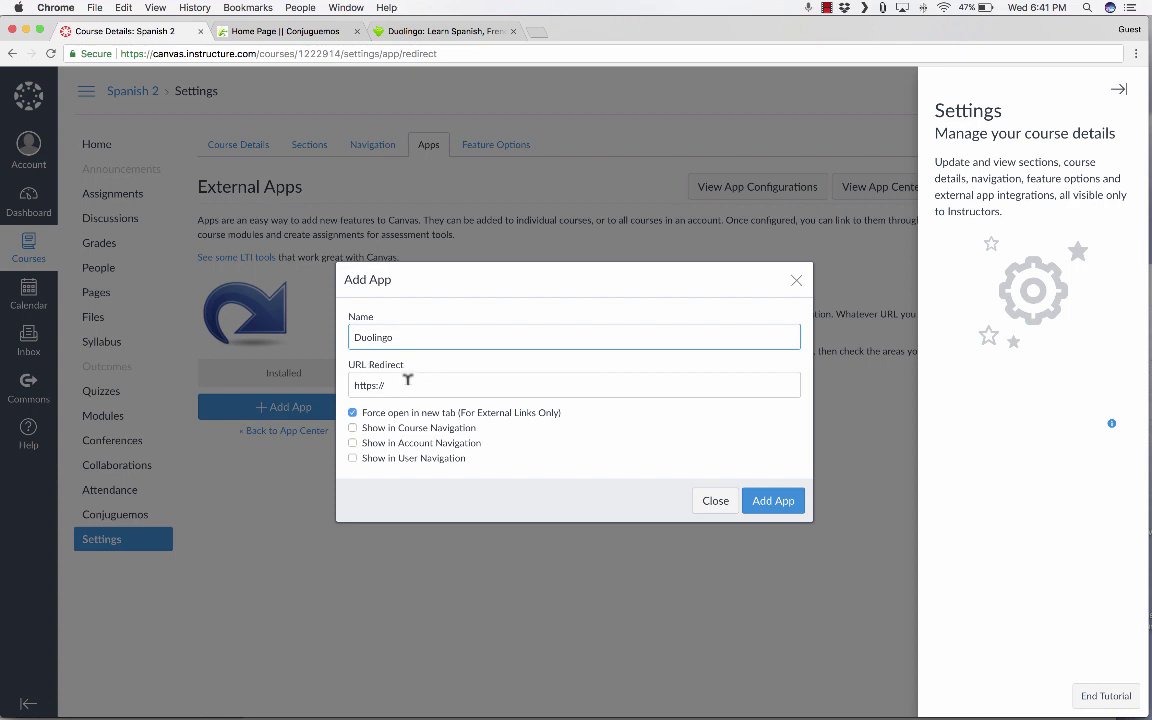
Copy the Duolingo website address from its browser tab and return to Canvas.
click(403, 31)
click(211, 48)
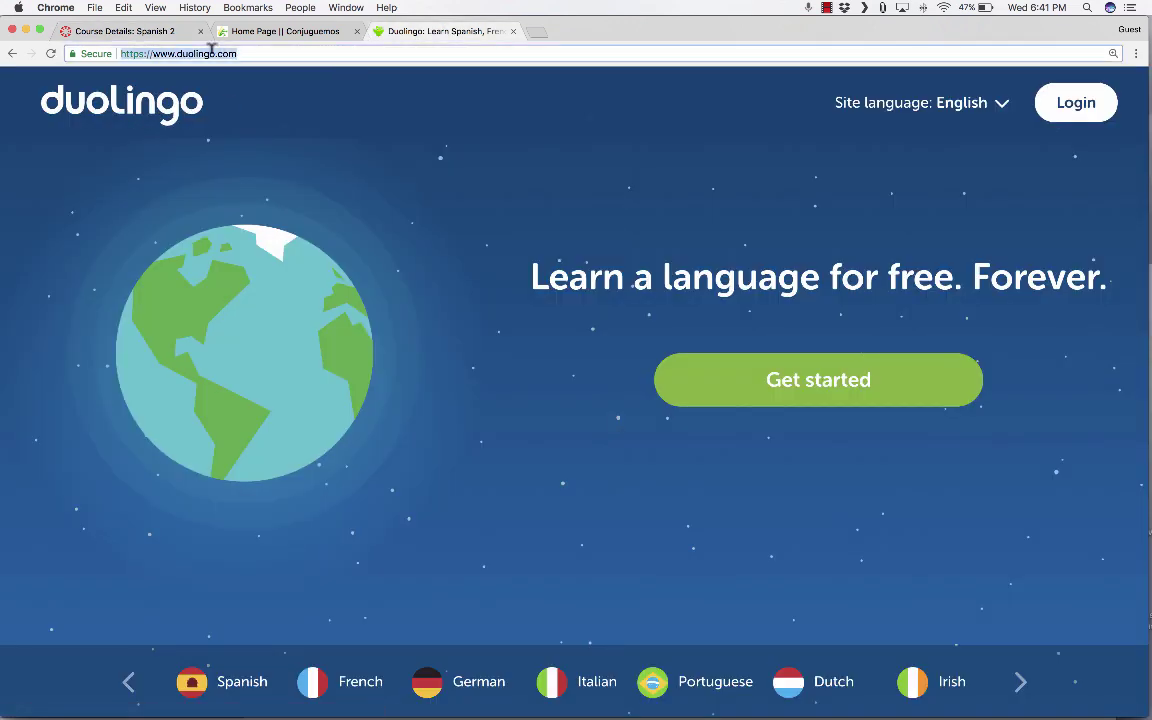
click(124, 8)
click(142, 73)
key(super+1)
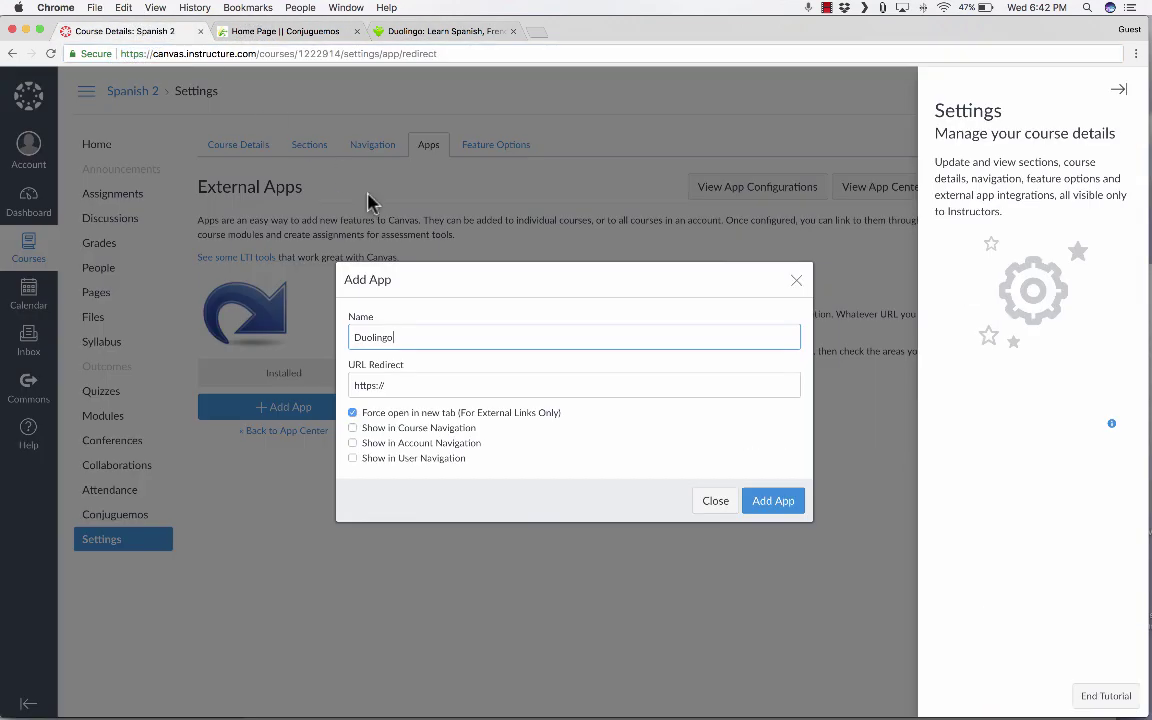
drag(436, 379, 180, 383)
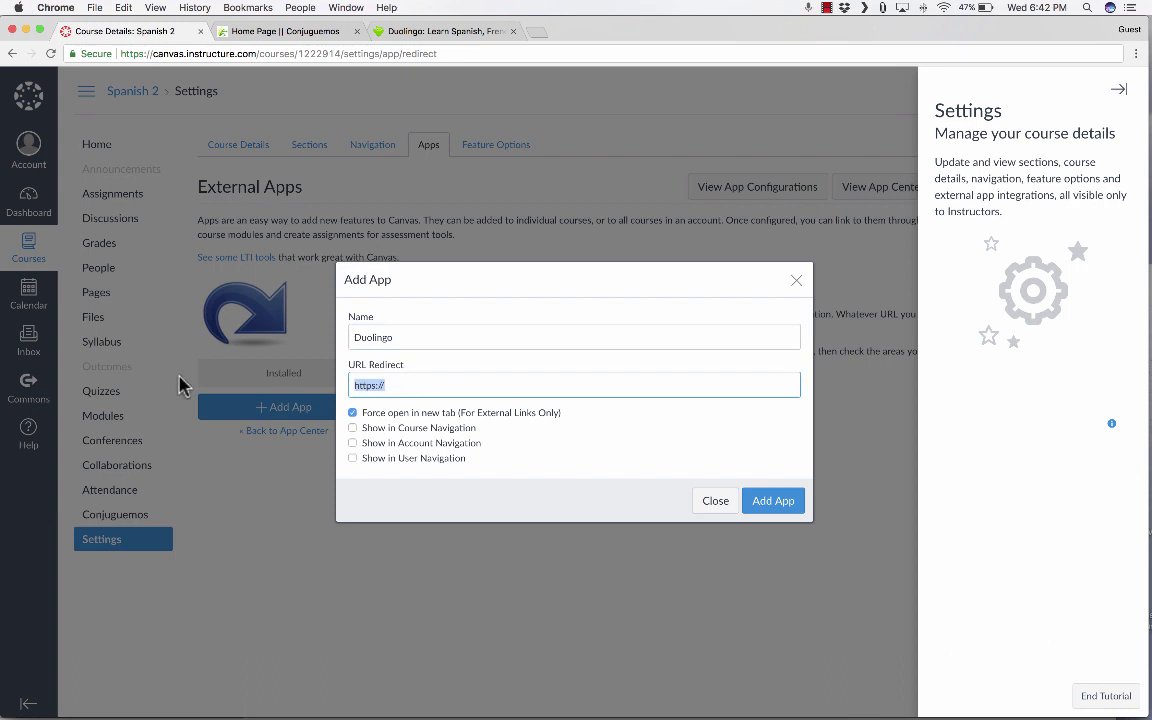
key(super+v)
key(Tab)
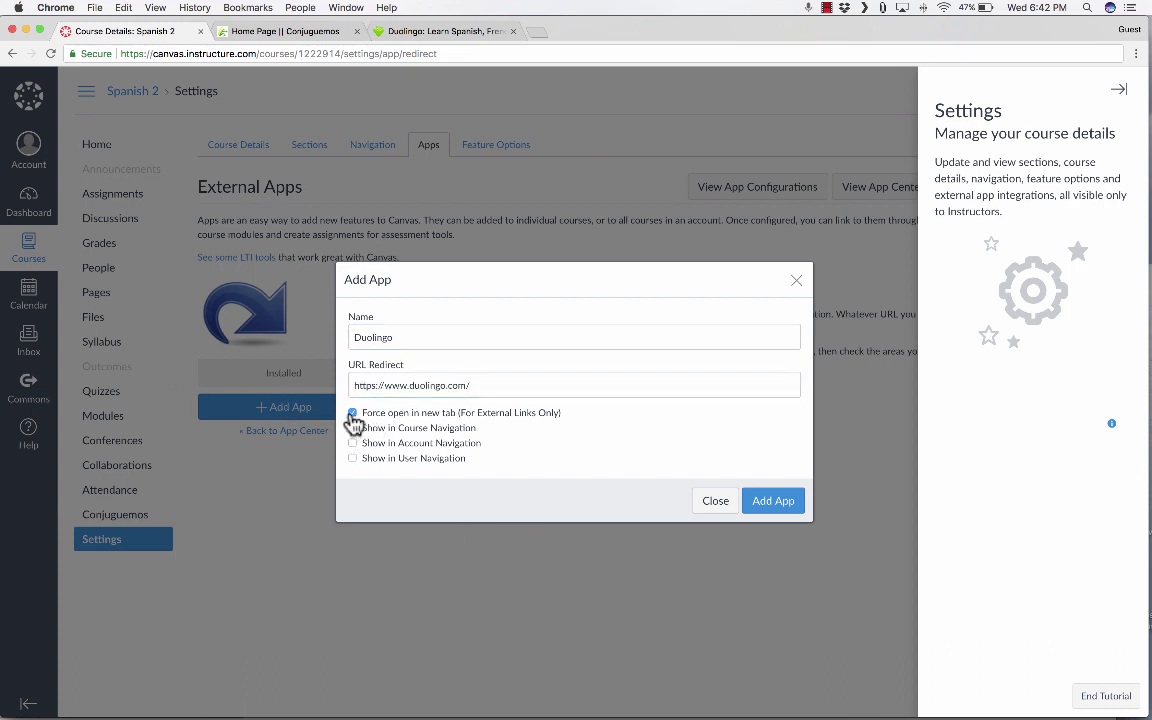
click(352, 427)
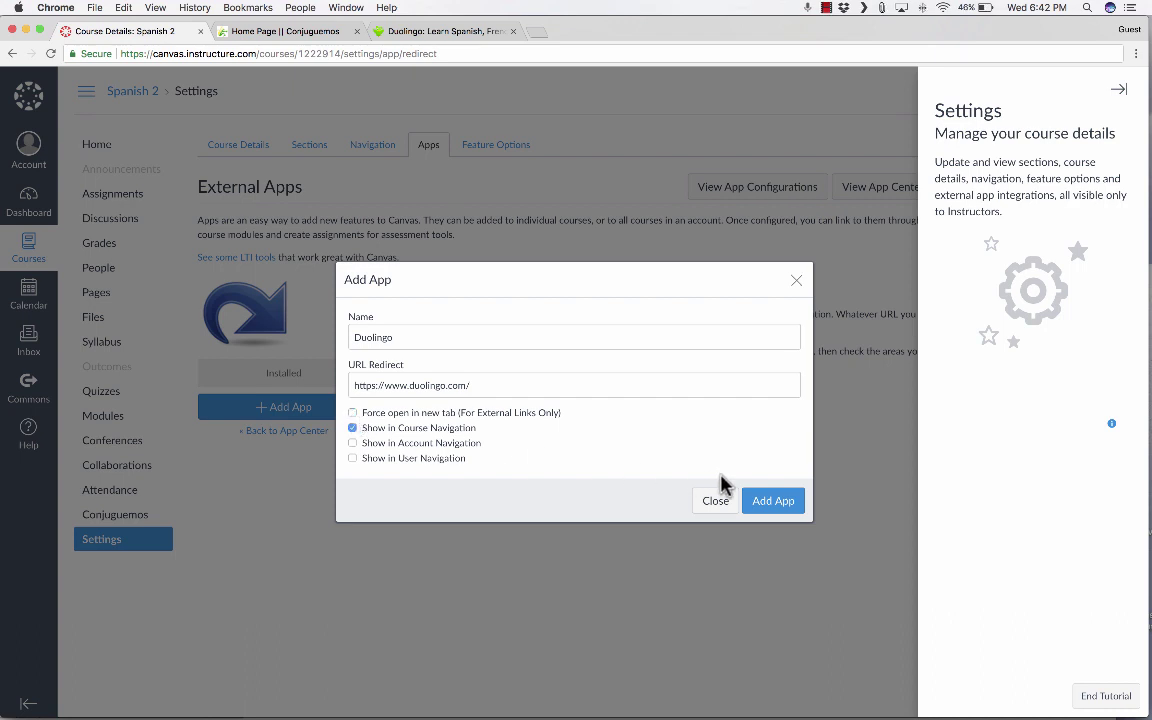
click(779, 505)
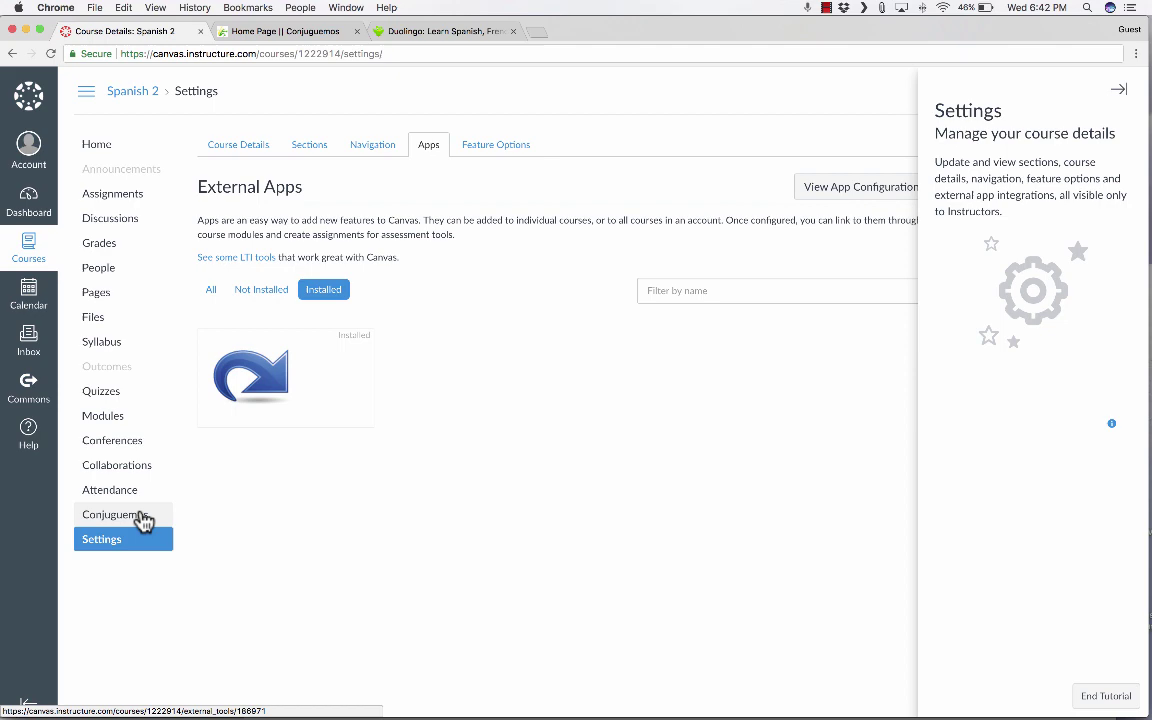
Compare Duolingo loading inside the course with Conjuguemos opening a new tab, then open course Settings.
click(94, 148)
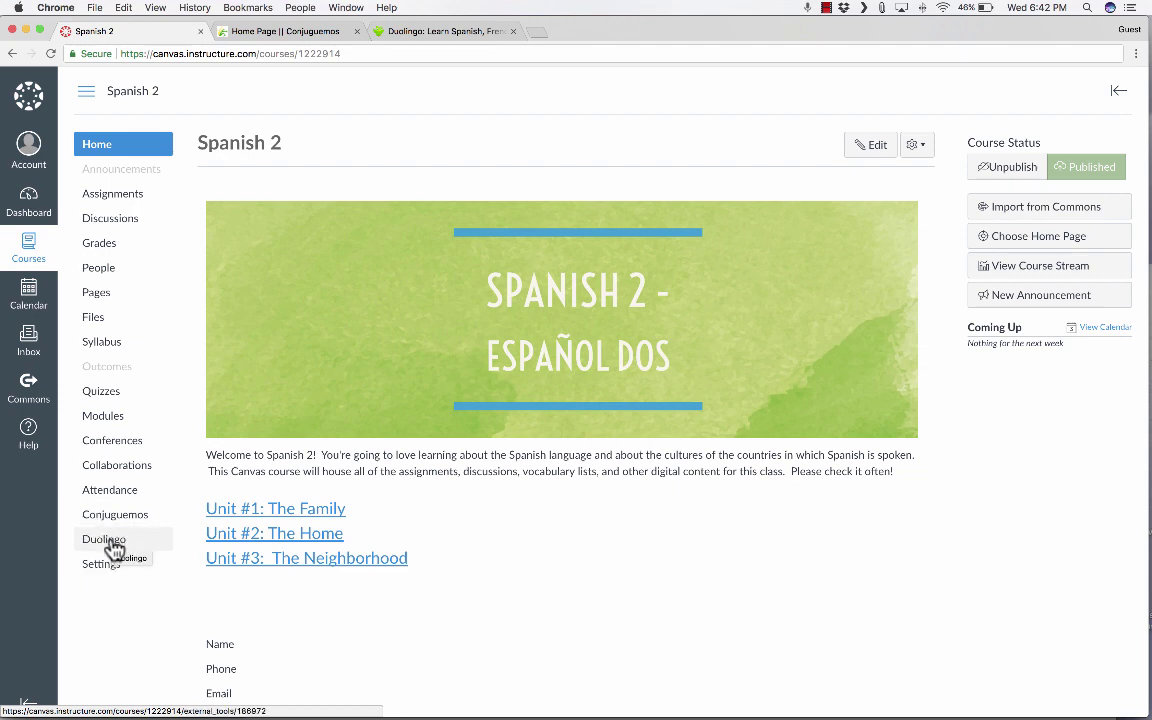
click(104, 539)
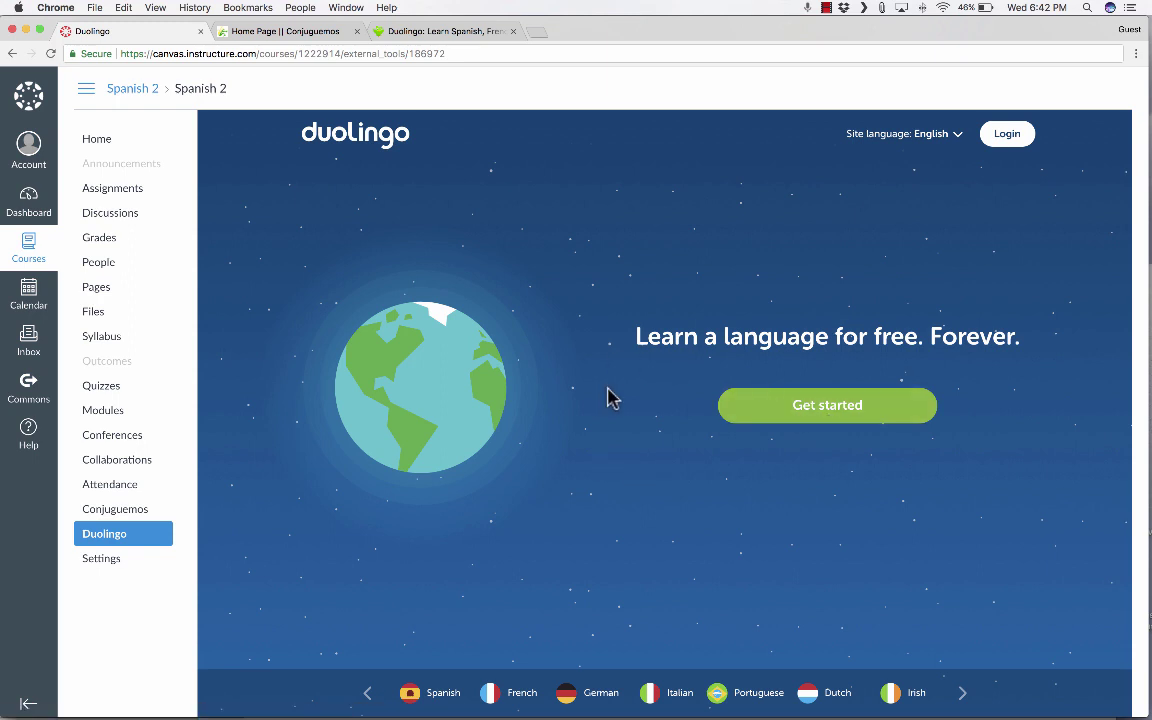
click(120, 516)
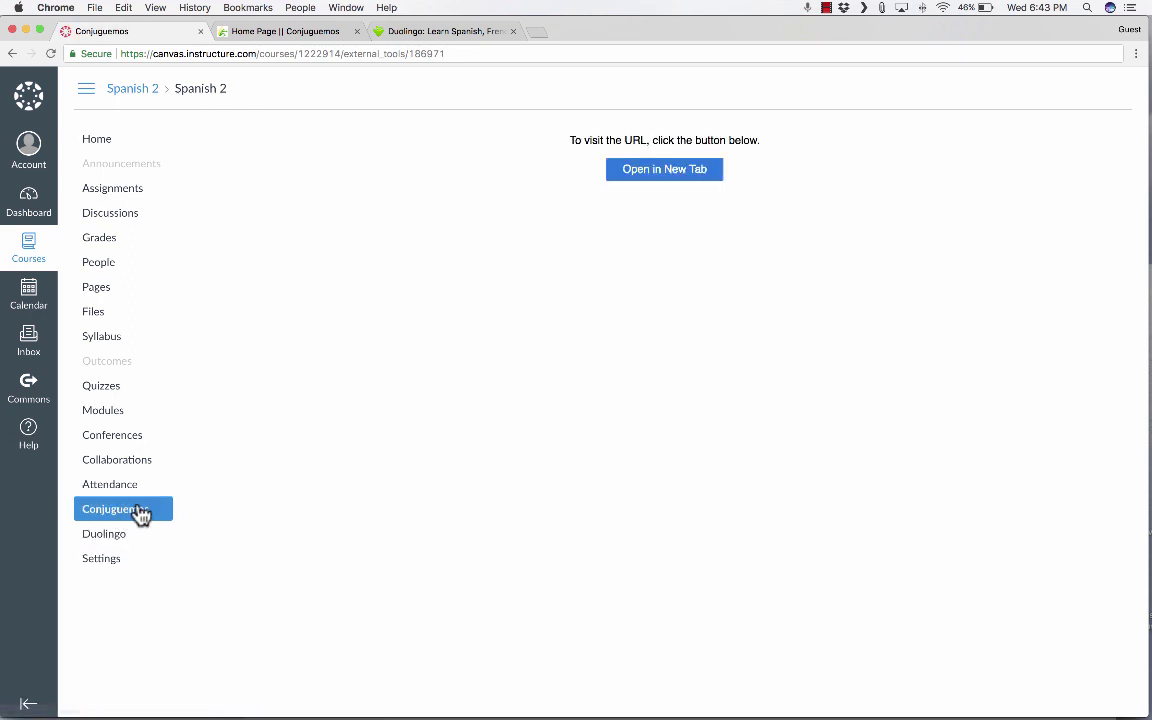
click(668, 176)
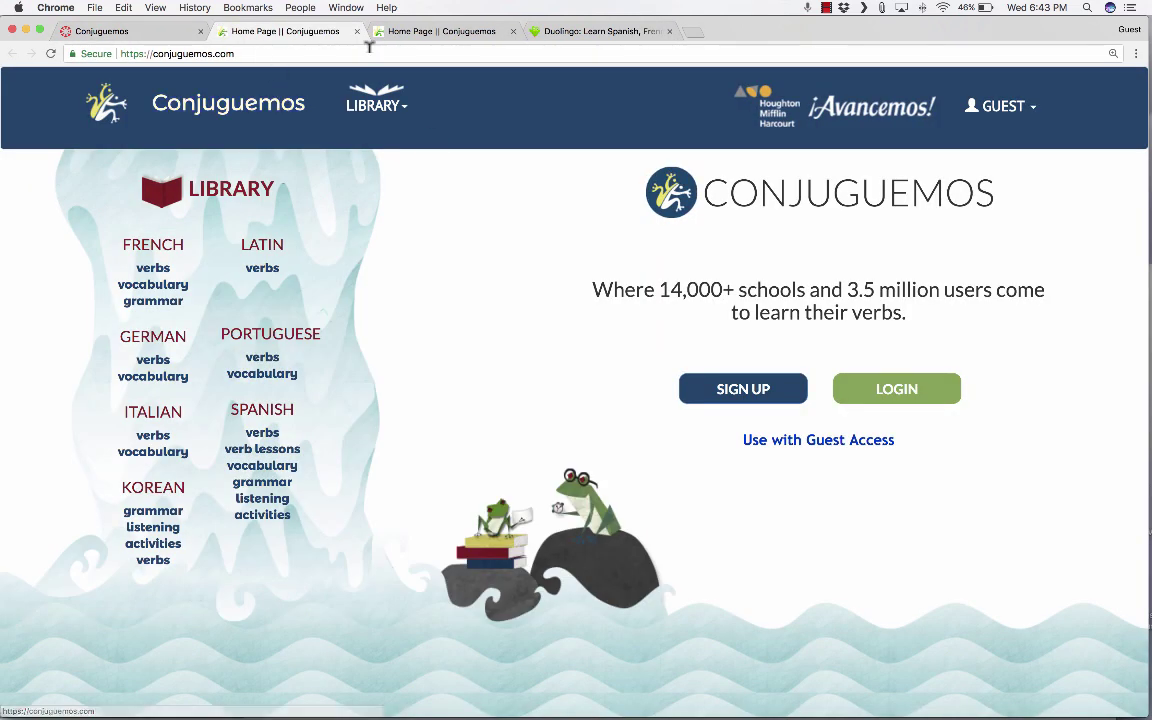
click(357, 32)
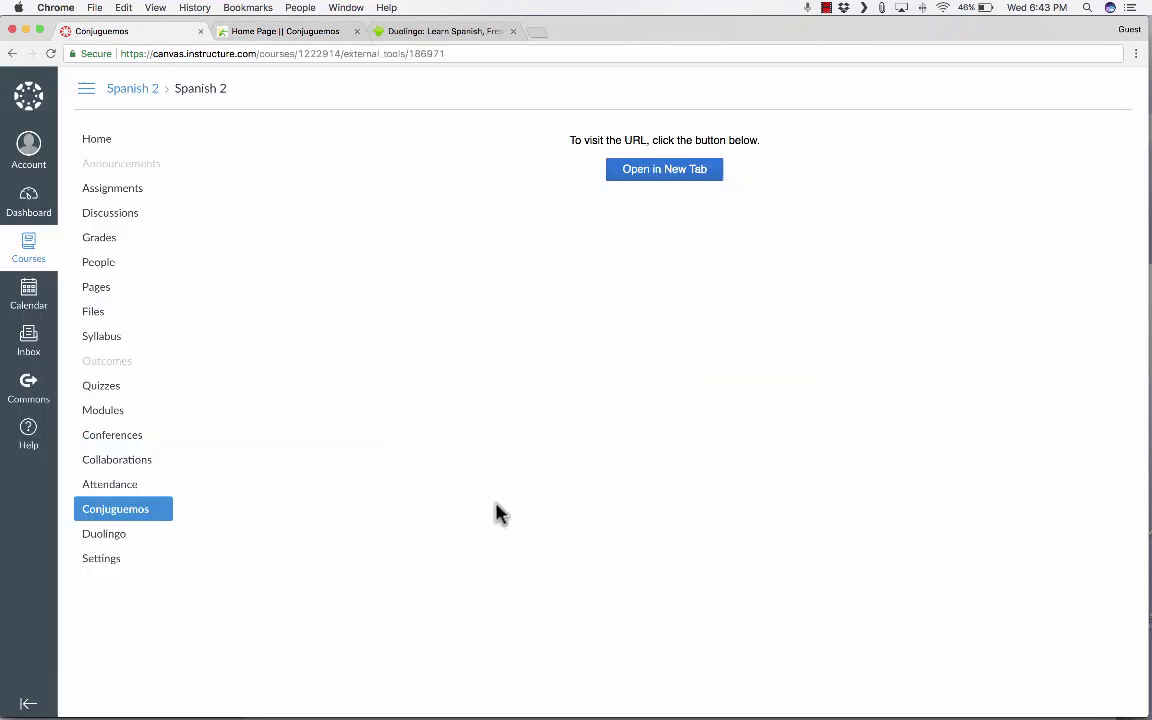
click(114, 540)
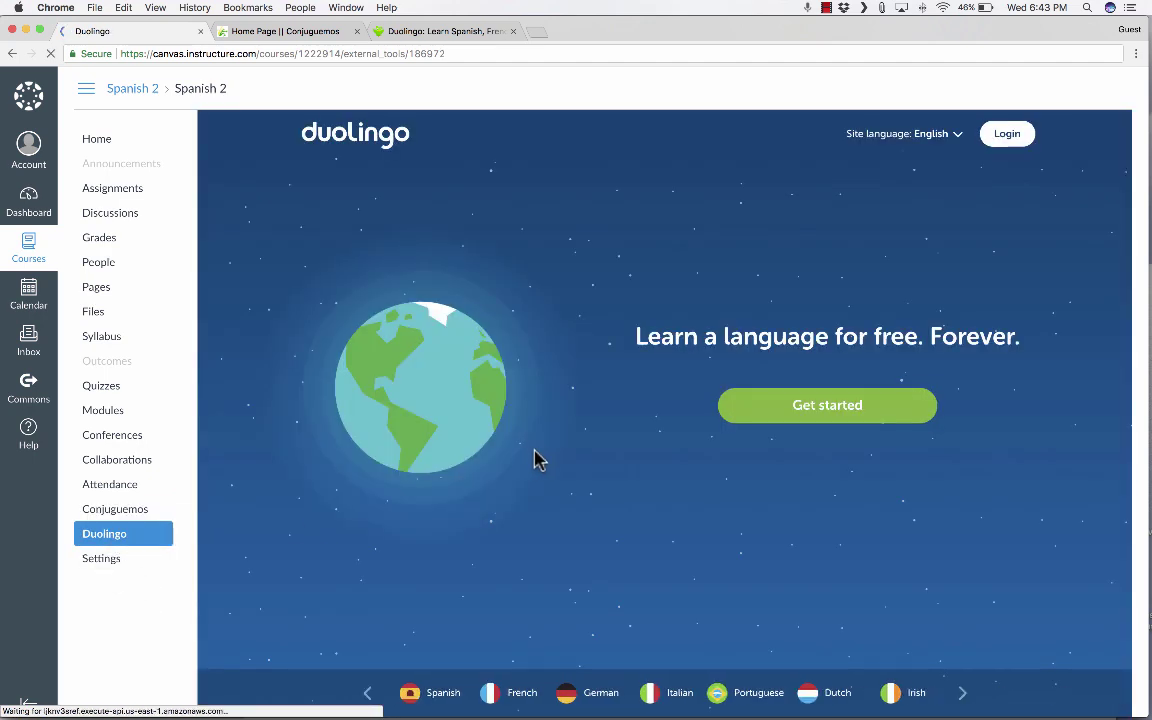
click(142, 565)
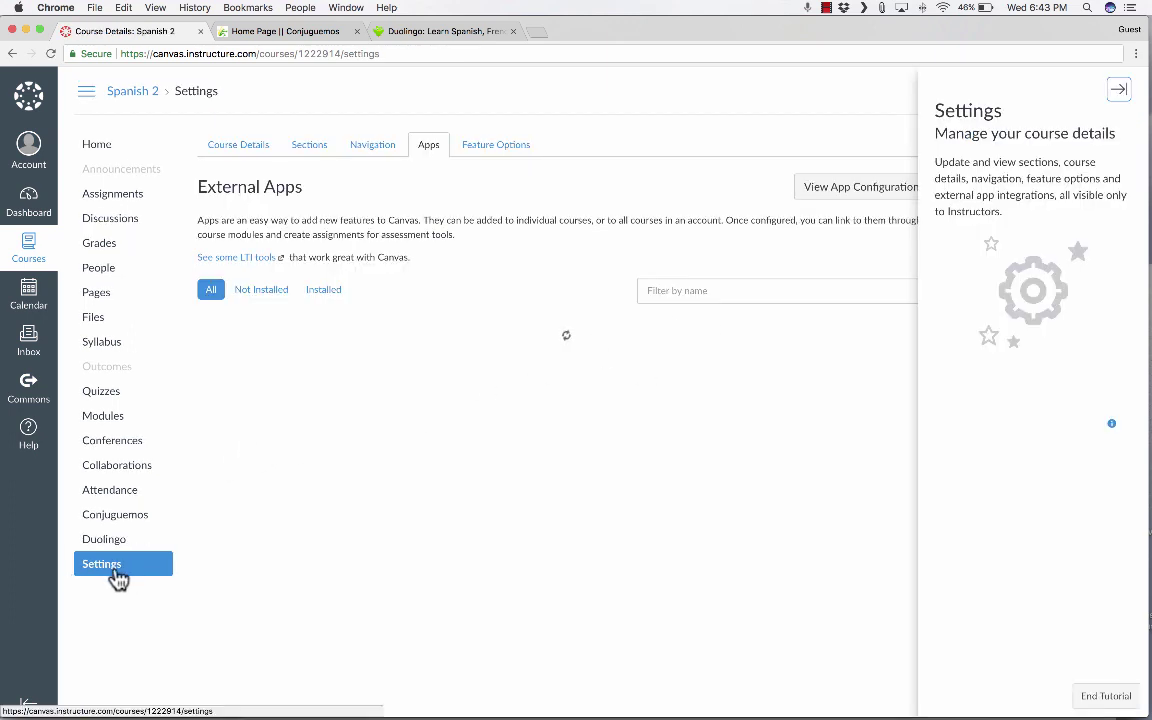
Disable the old Conjuguemos link via its gear menu in the course Navigation list.
click(383, 143)
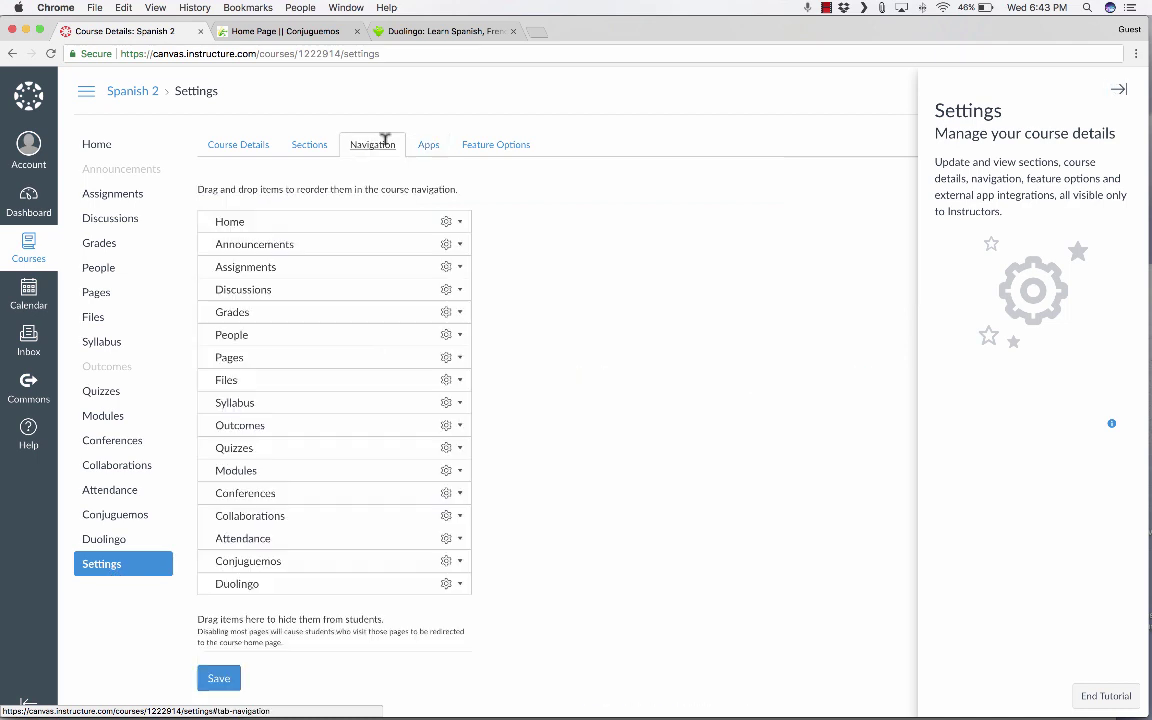
click(460, 563)
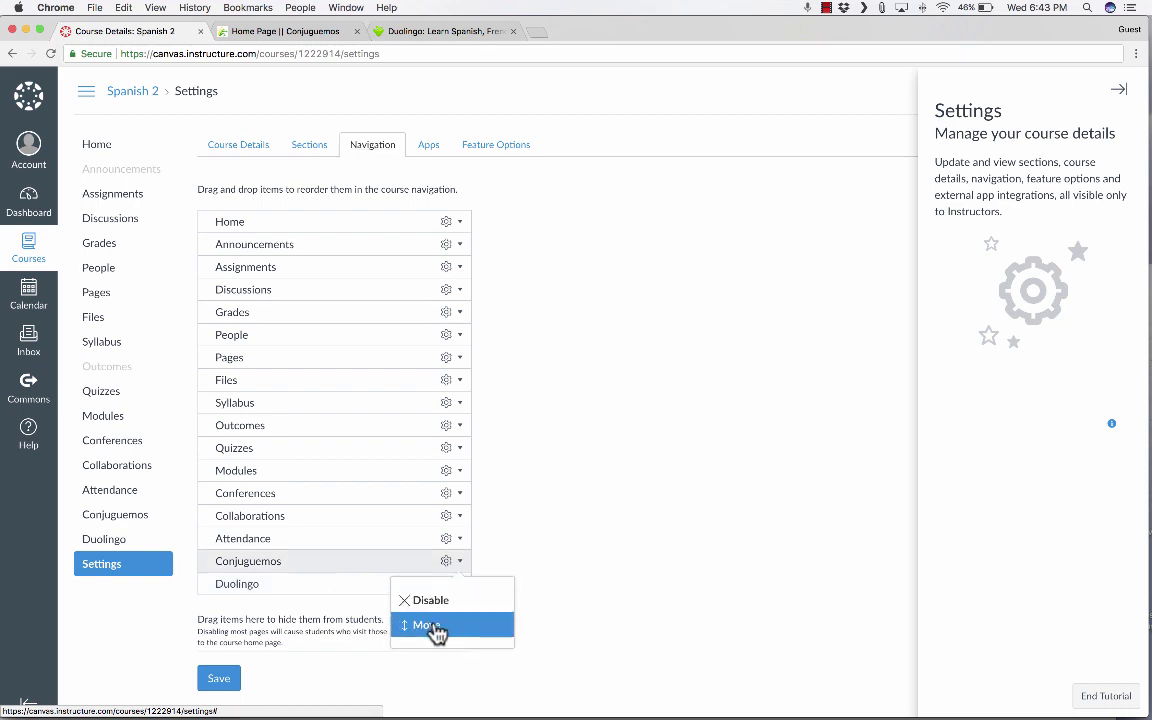
click(432, 602)
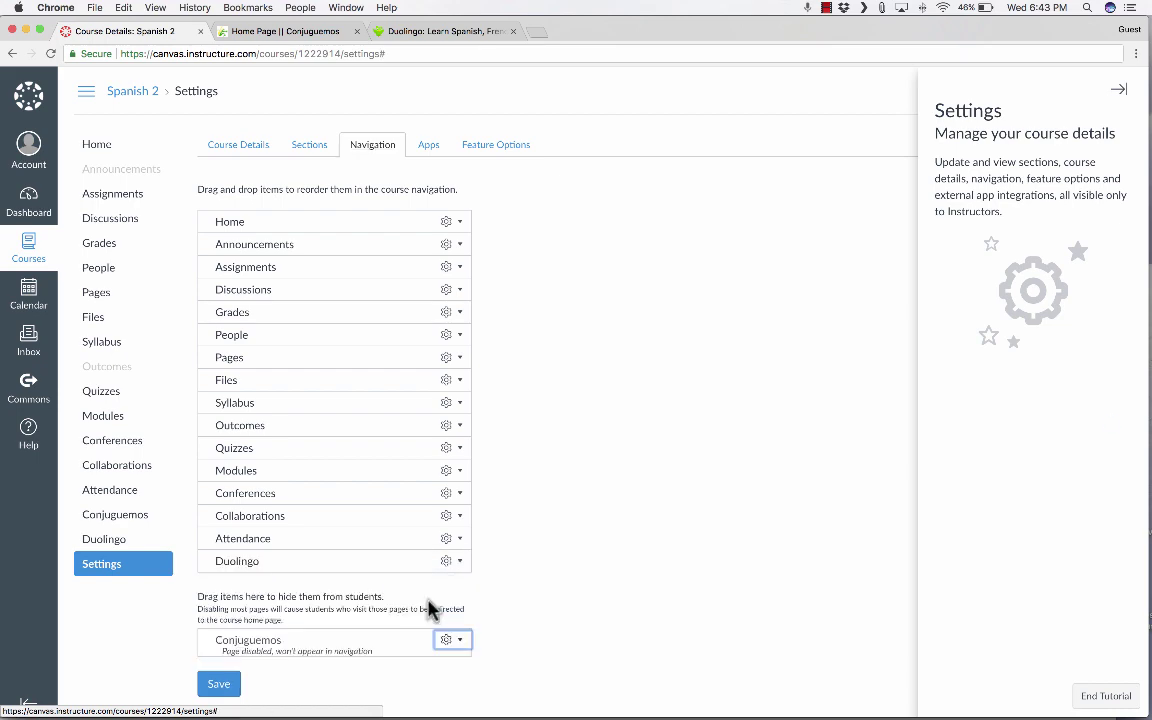
click(433, 148)
click(724, 289)
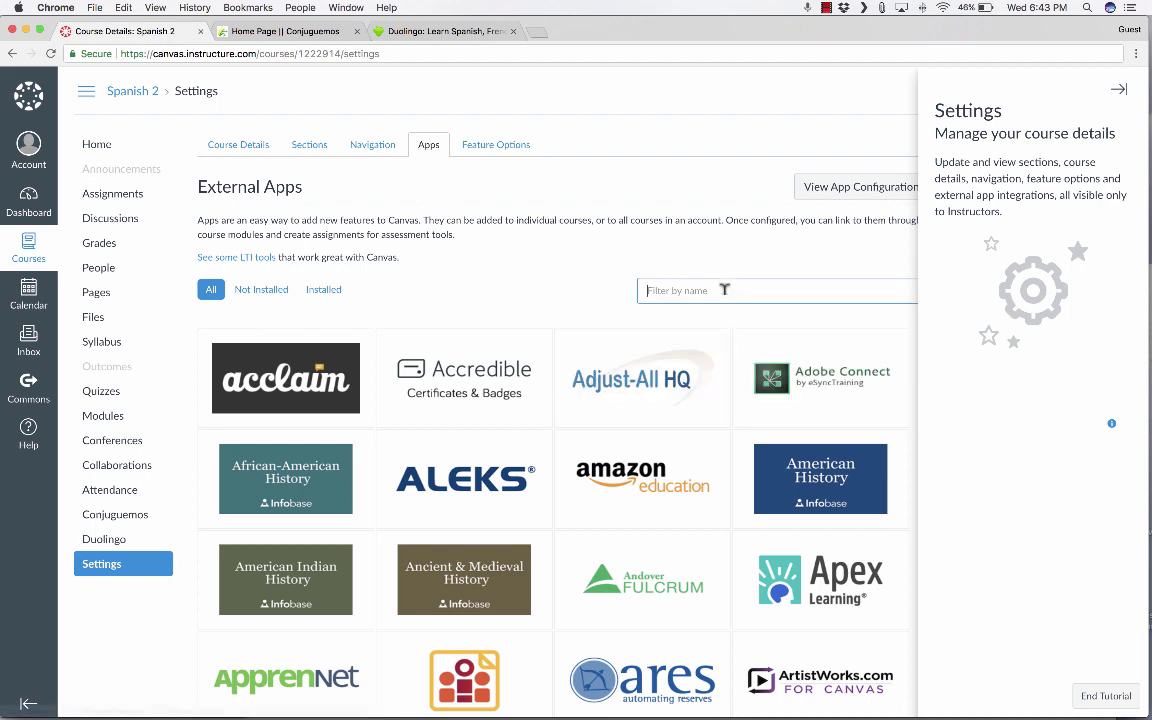
text(redire)
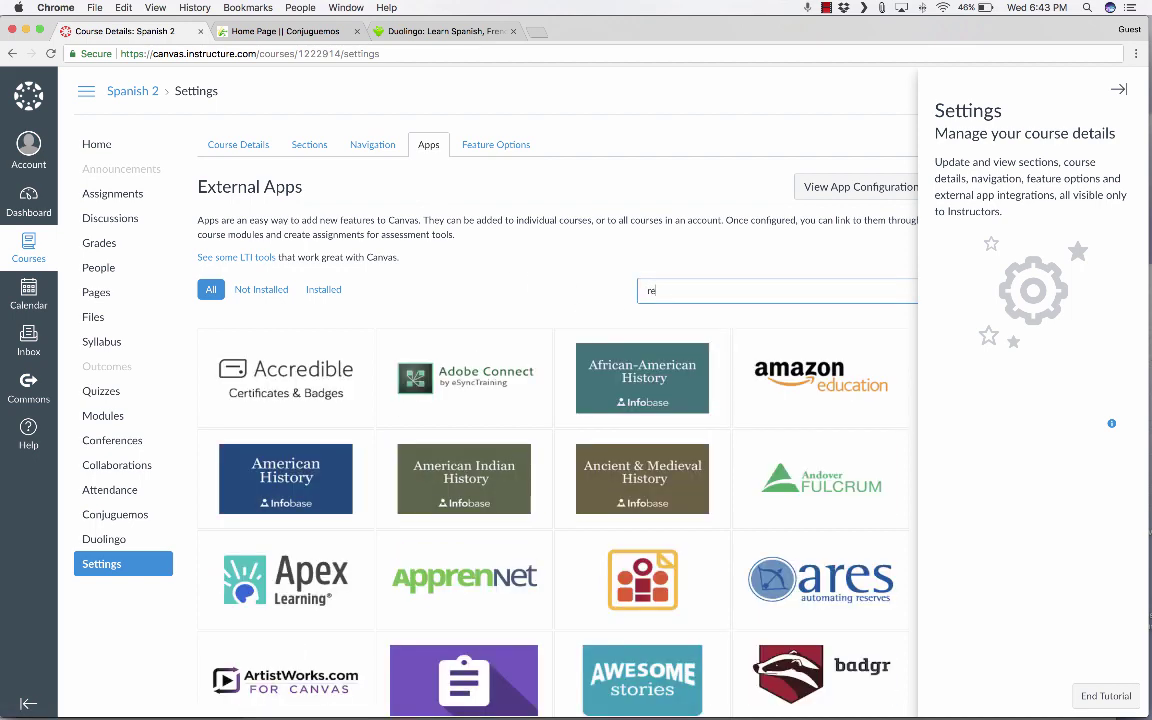
click(250, 375)
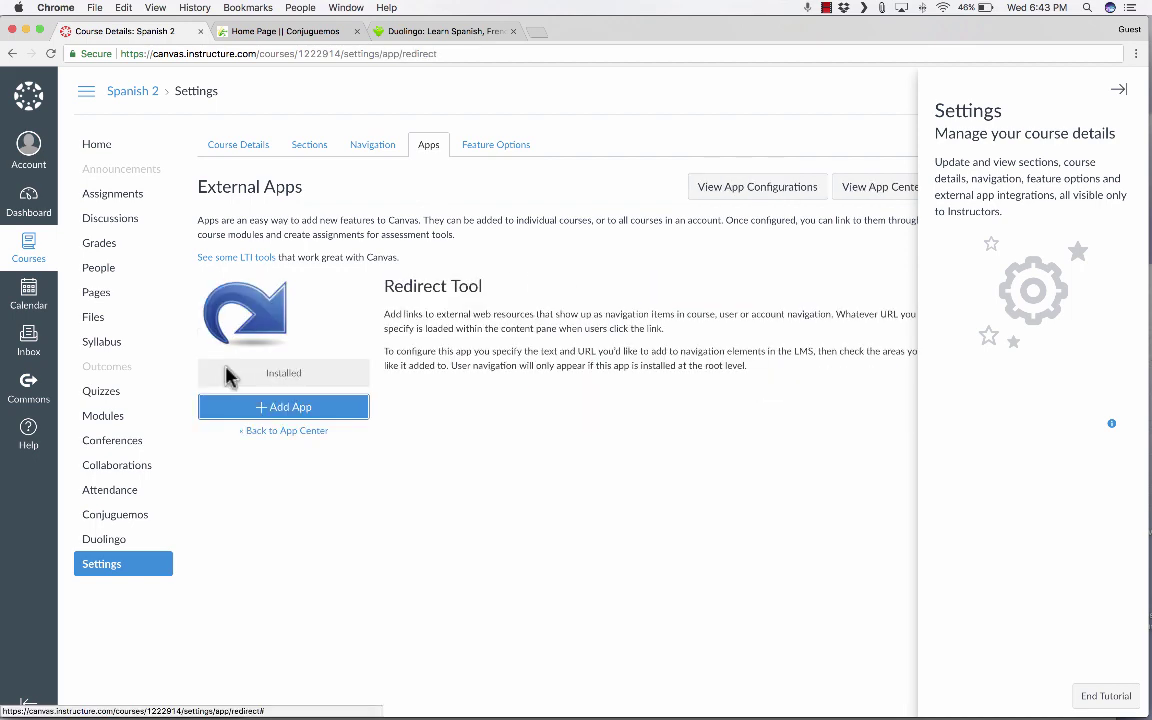
click(305, 416)
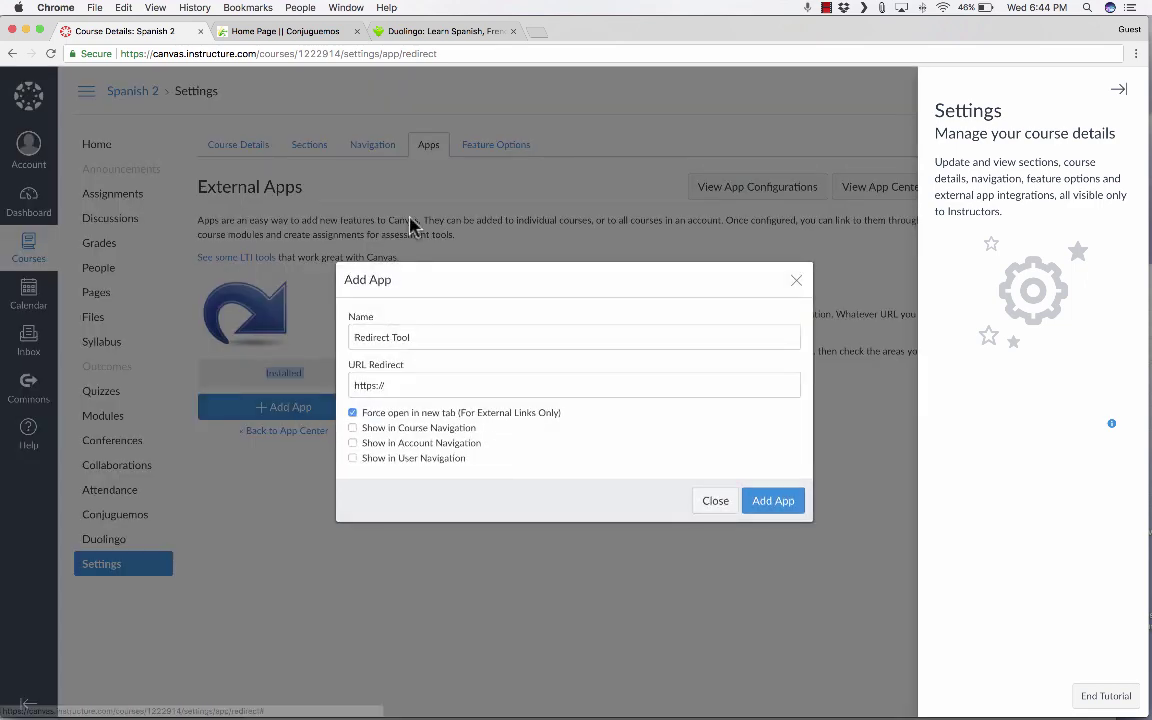
text(Conjue)
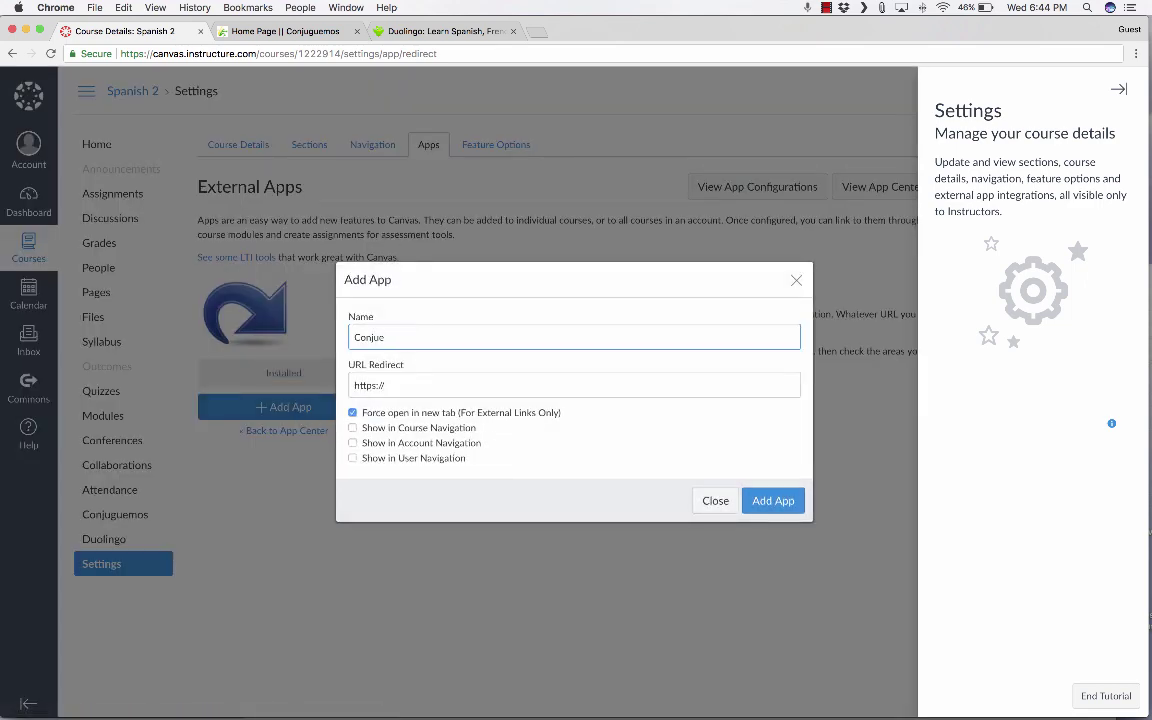
text(juguemos)
key(Tab)
text(https://conjuguemos.com/)
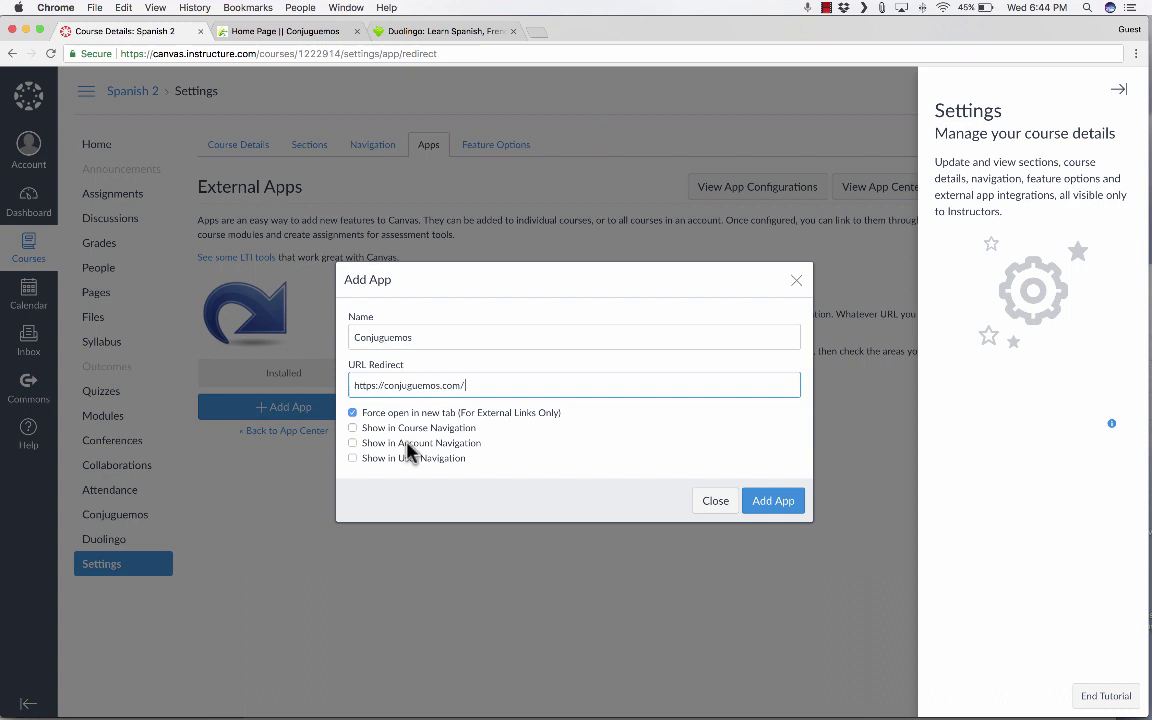
click(354, 414)
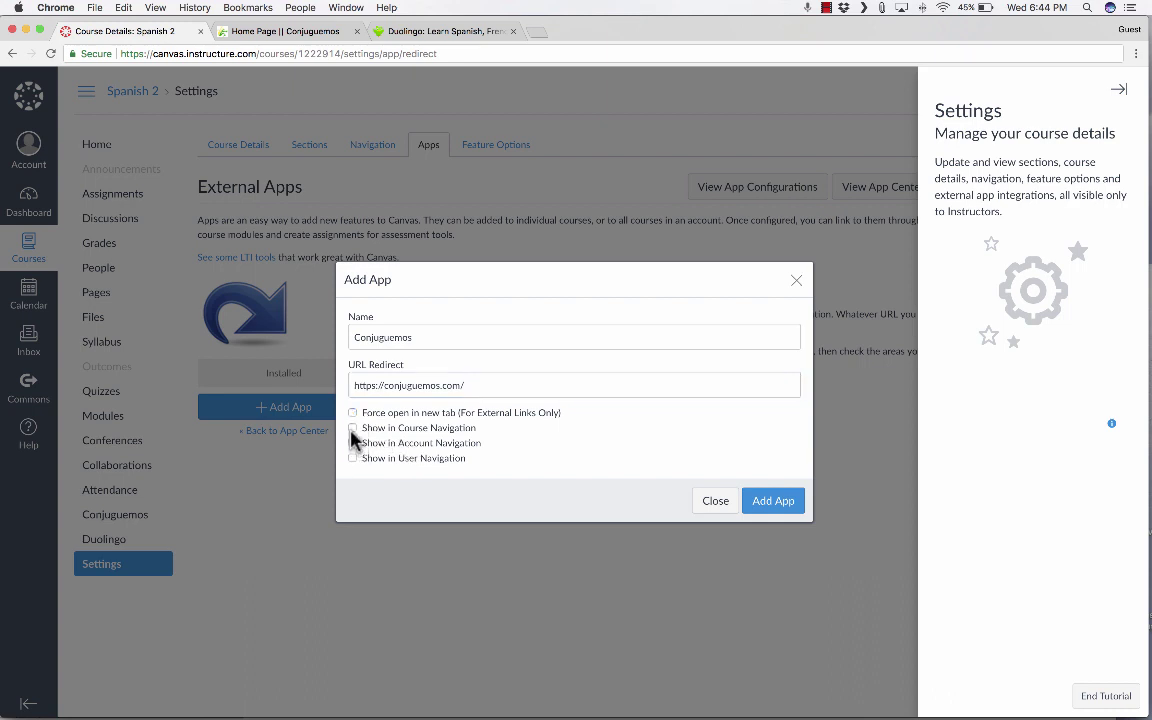
click(352, 428)
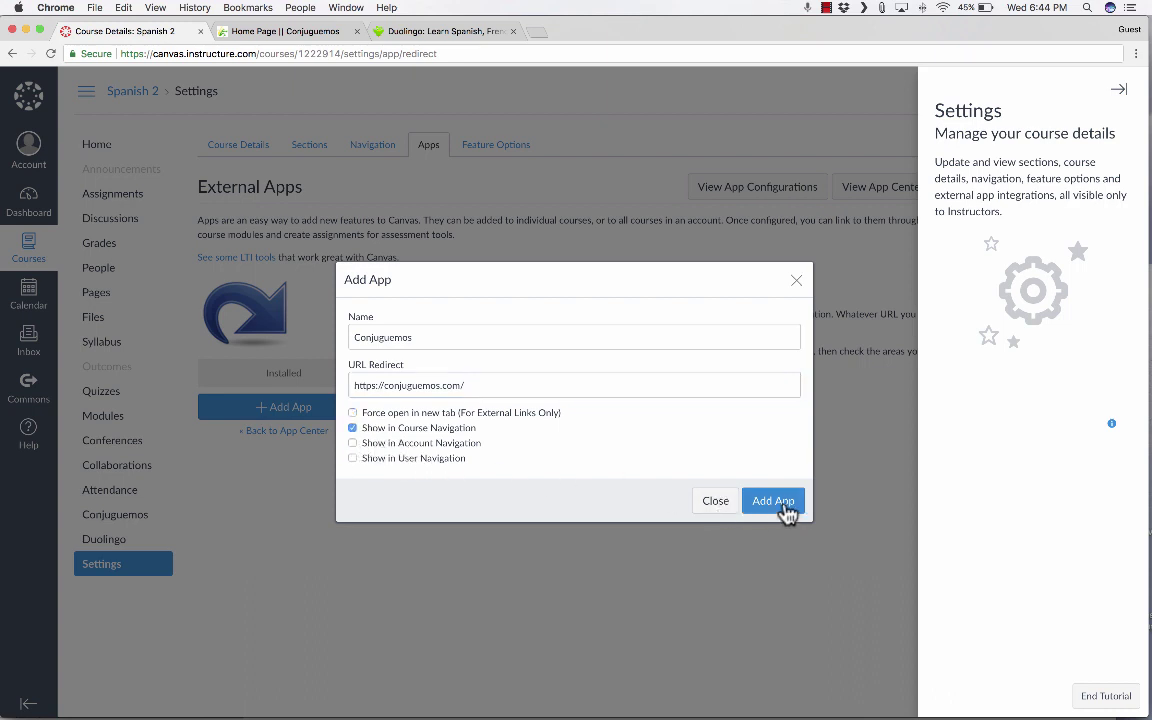
click(353, 444)
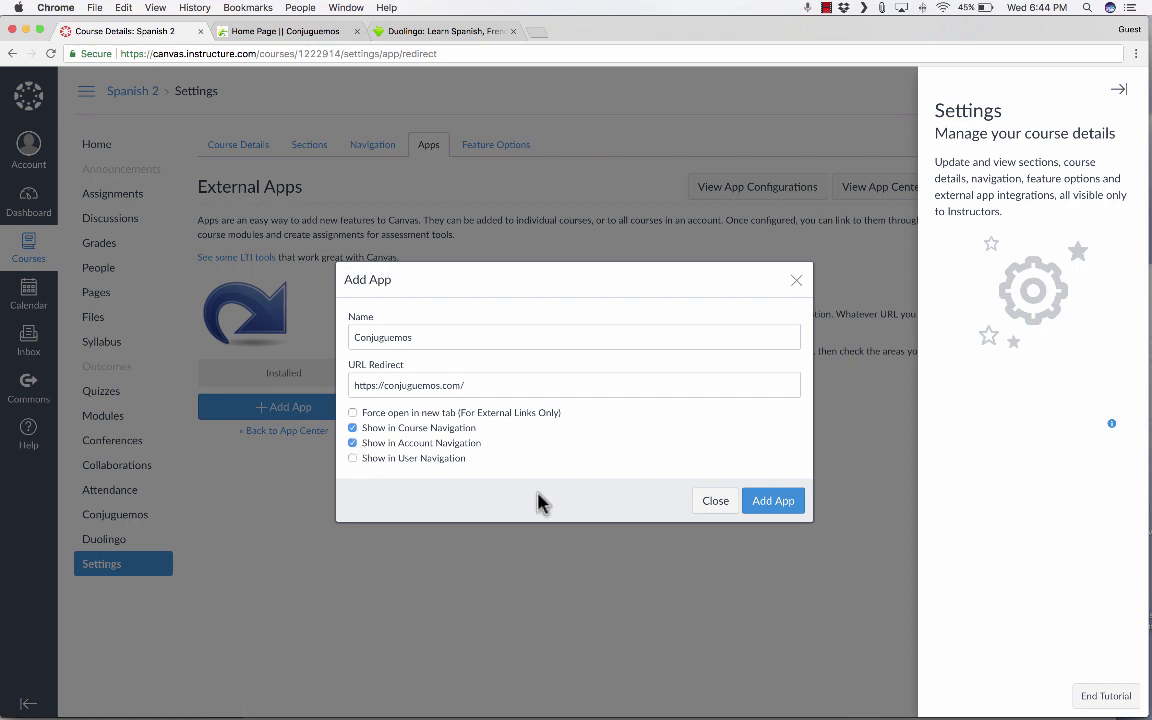
click(773, 504)
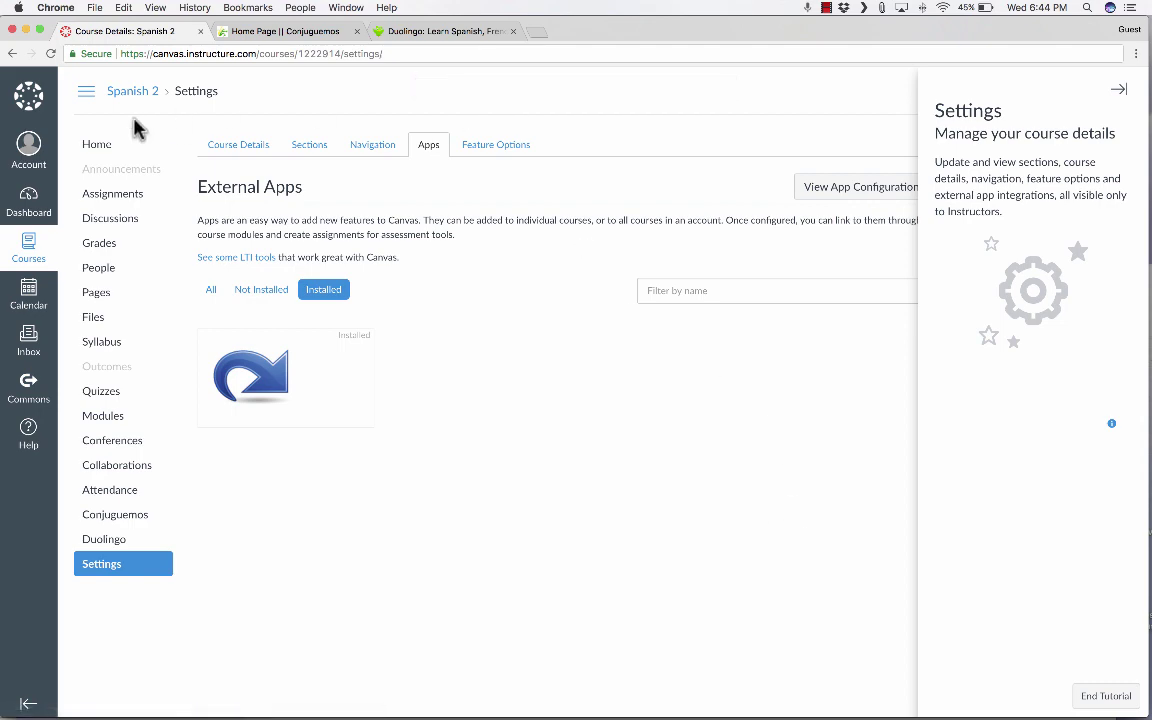
From the Spanish 2 home page, open the Conjuguemos link and scroll its embedded site, then open Duolingo.
click(100, 147)
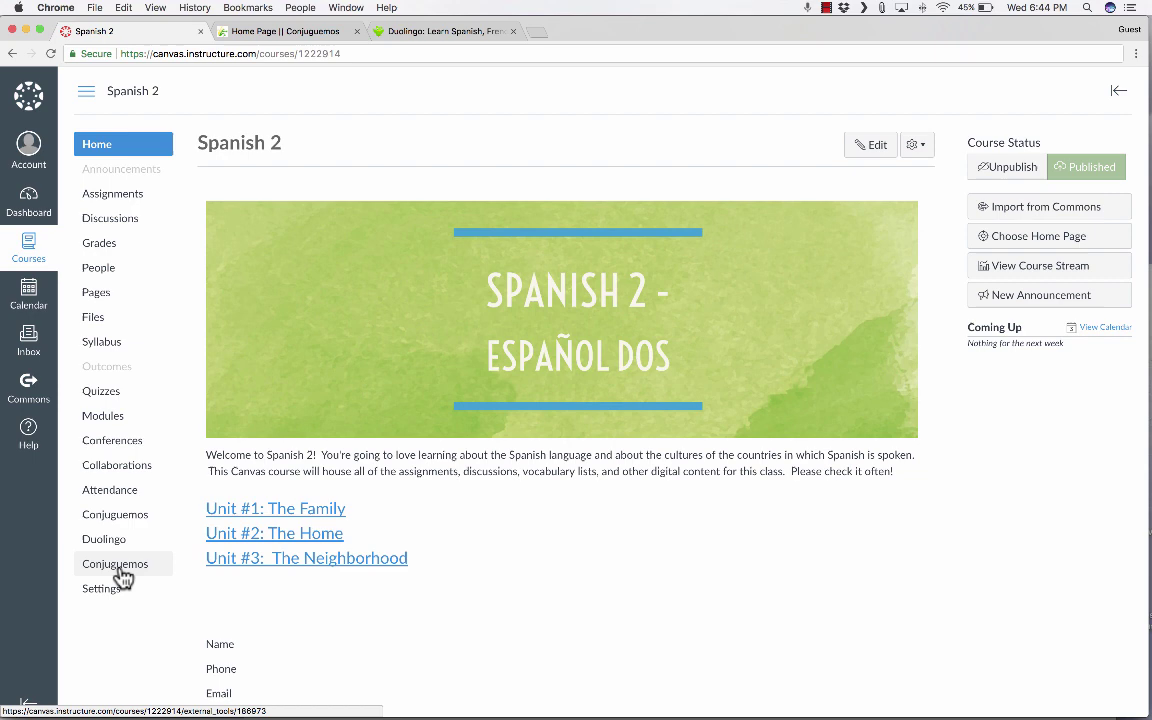
click(117, 566)
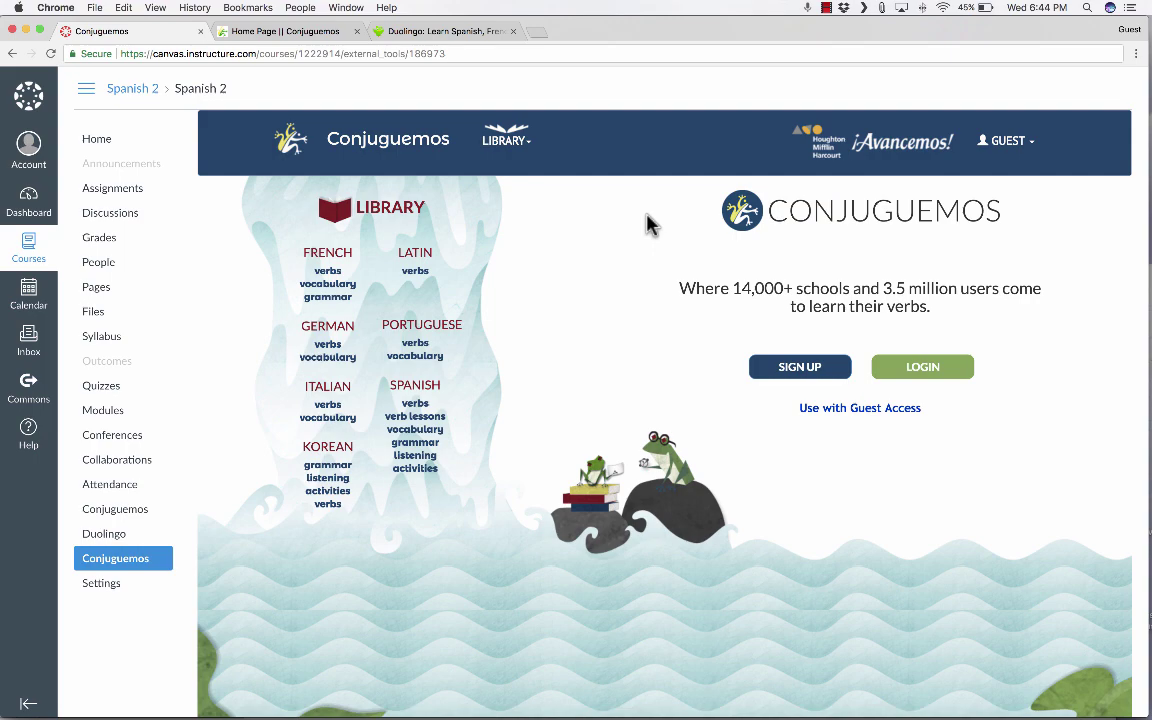
scroll(488, 332, down, 3)
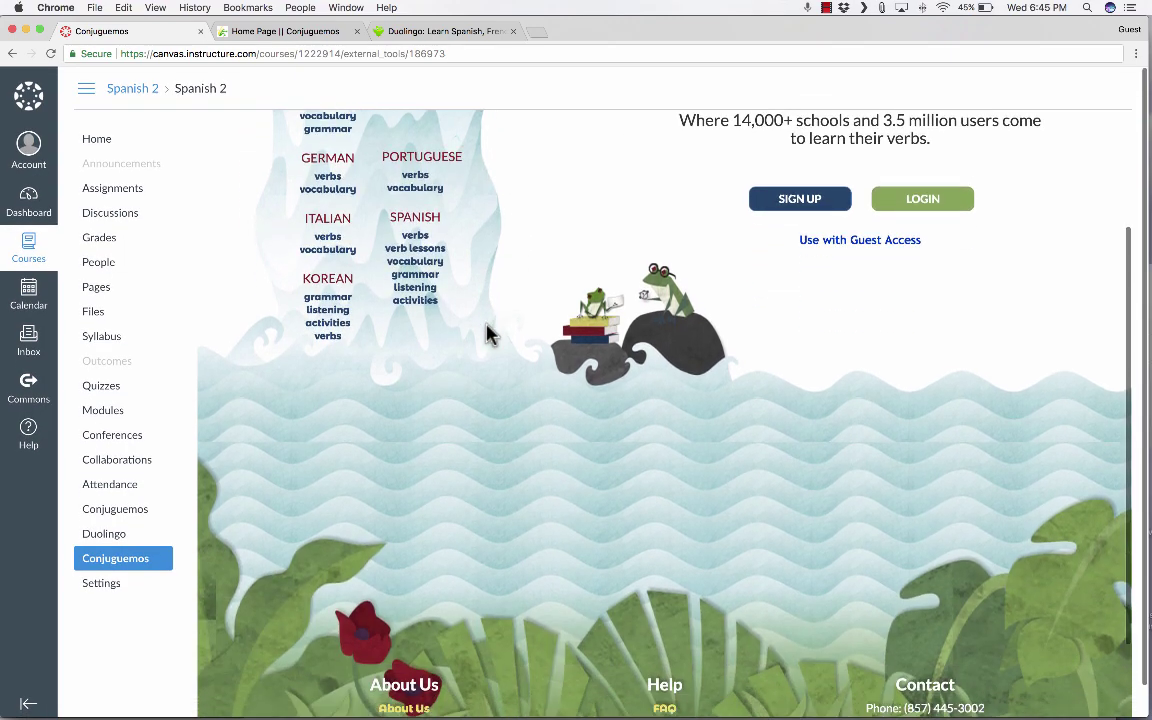
scroll(488, 332, down, 2)
click(112, 511)
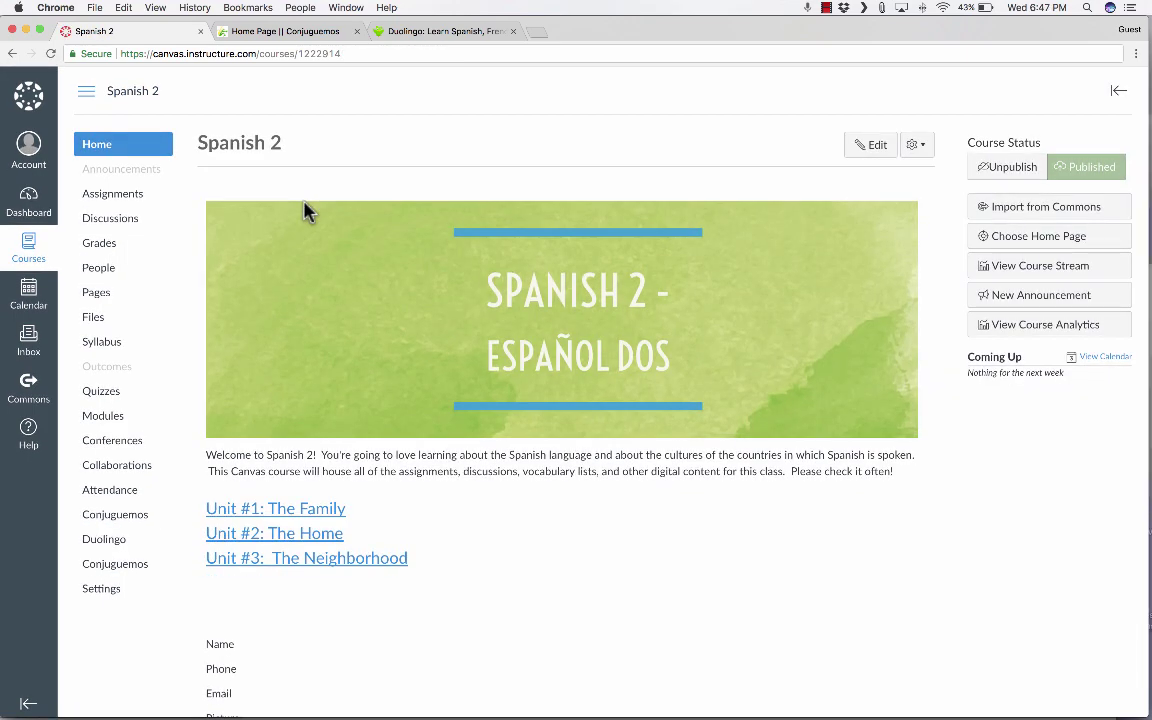
scroll(139, 525, down, 1)
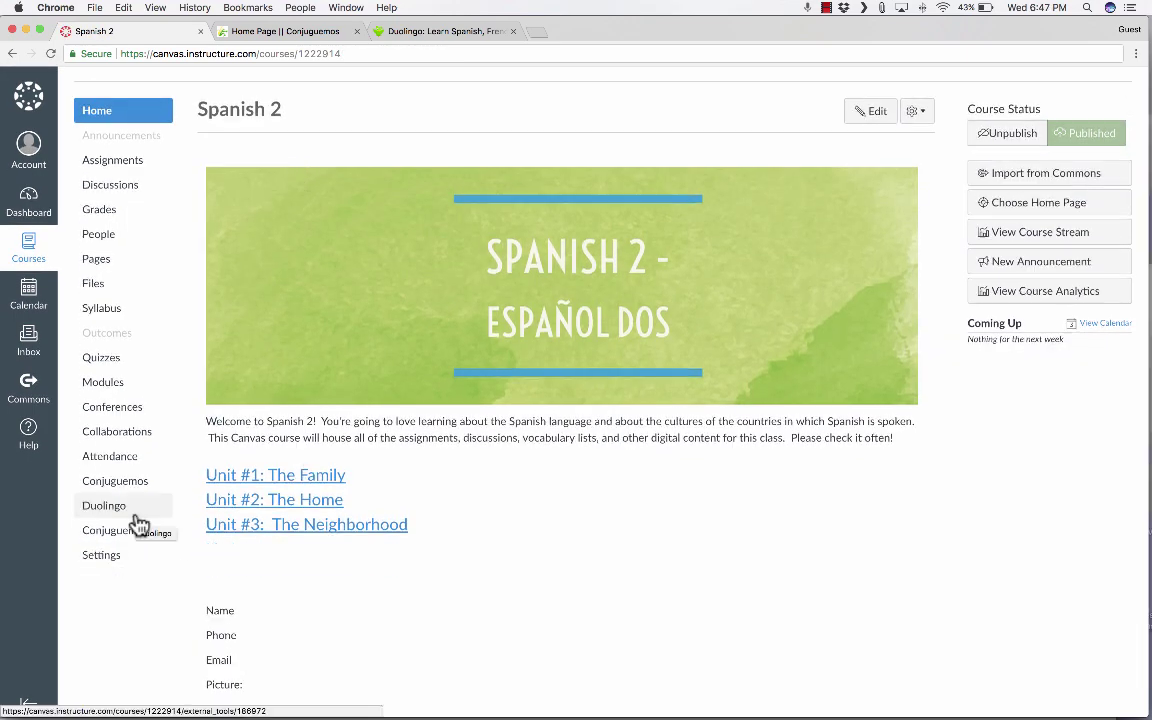